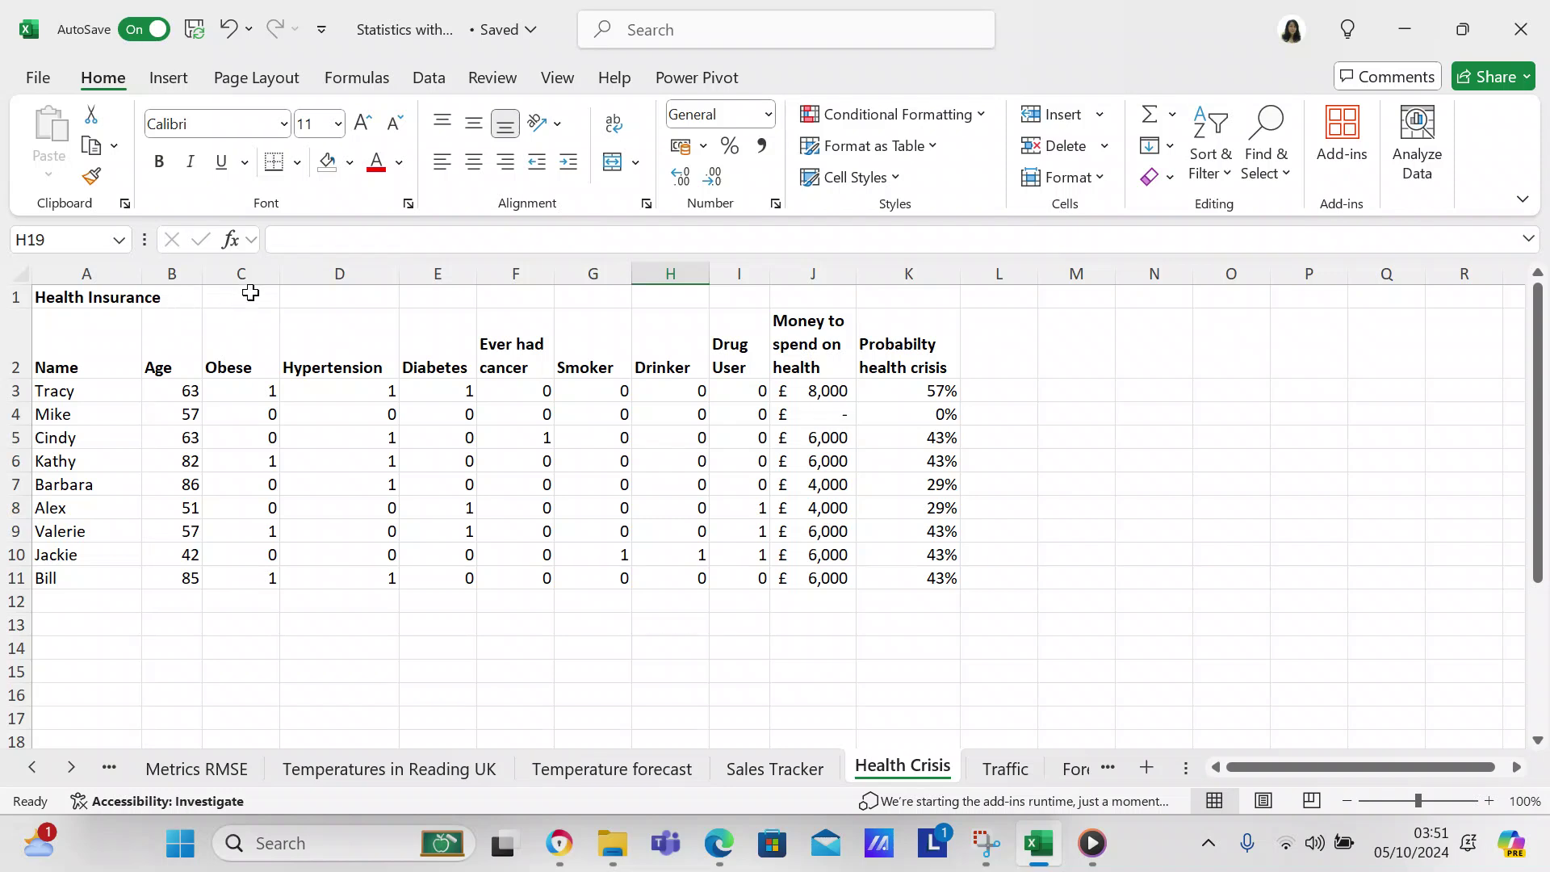
Step: Narrow the Obese column slightly
drag(279, 276, 262, 277)
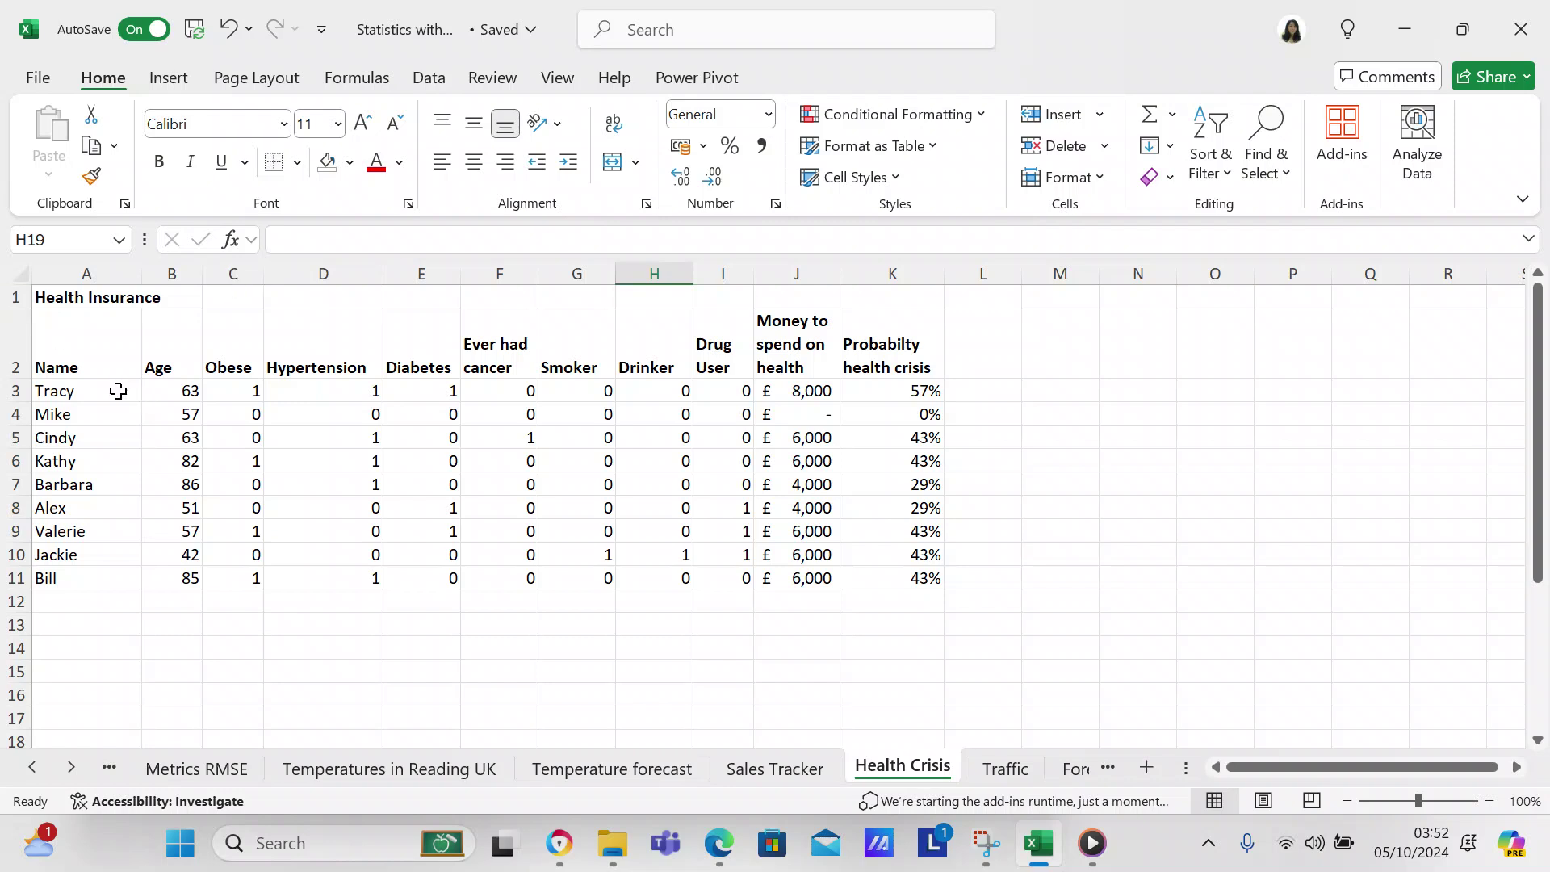
Step: Review the first person's age, health conditions and habit flags across row 3, from Name to Drug User
click(118, 391)
click(189, 391)
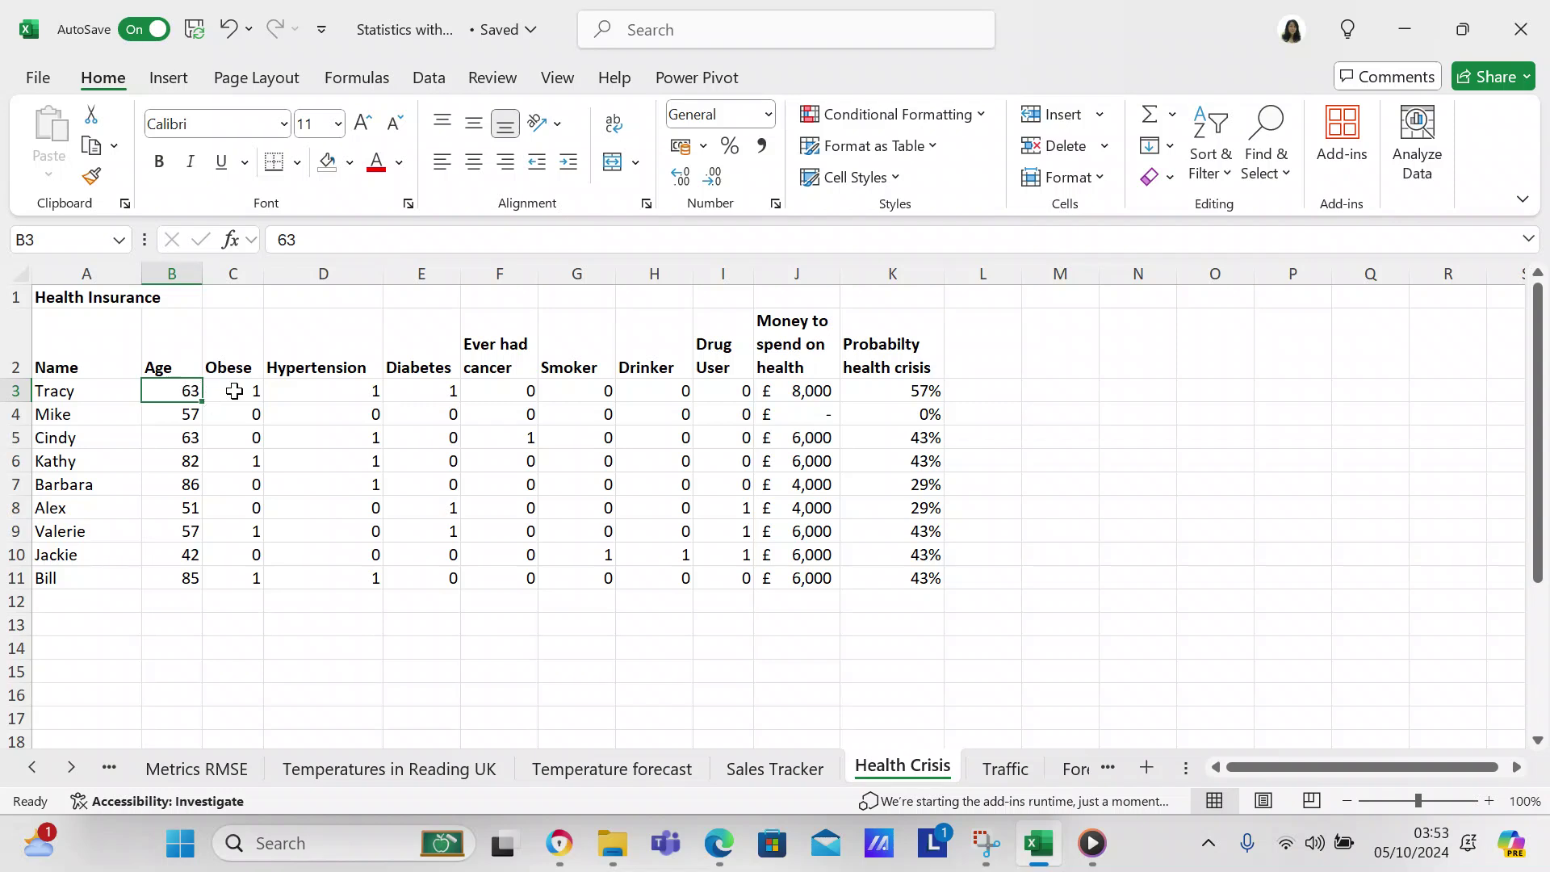
click(234, 391)
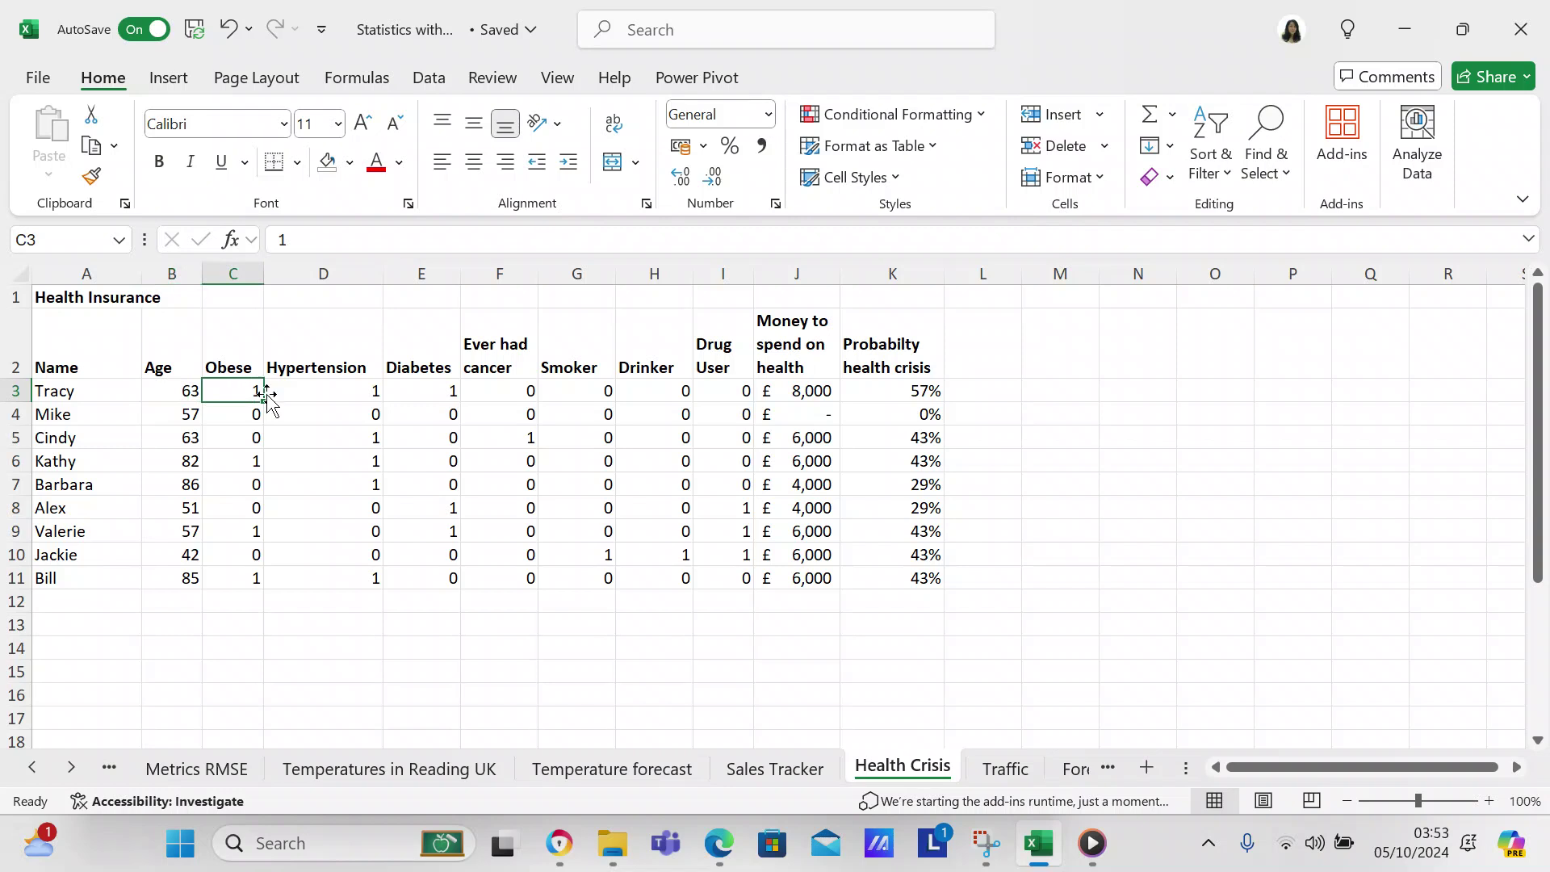
click(318, 389)
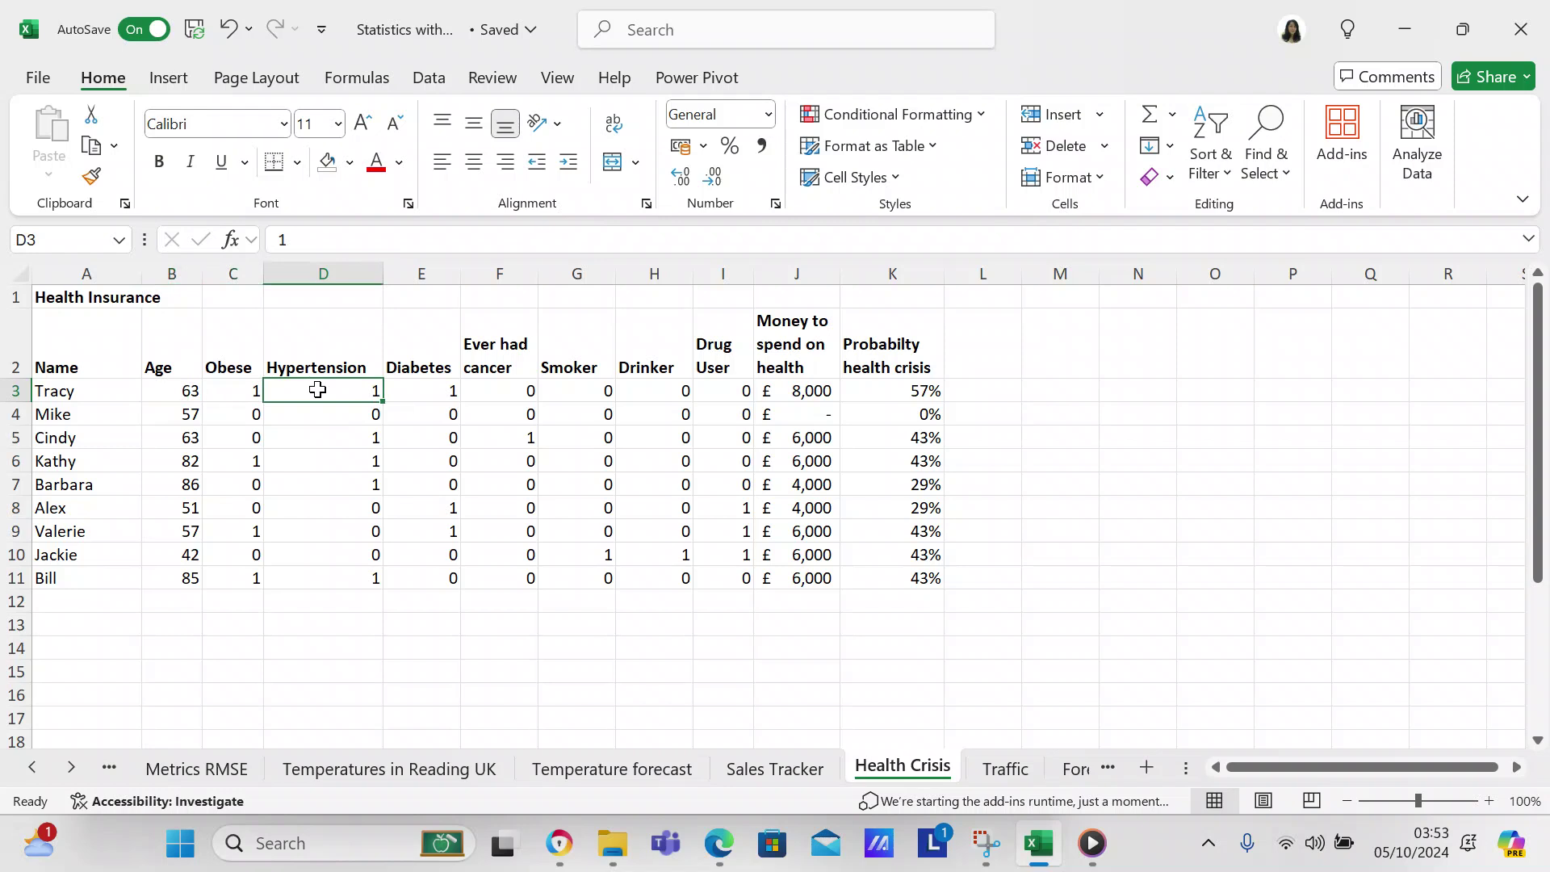
click(428, 388)
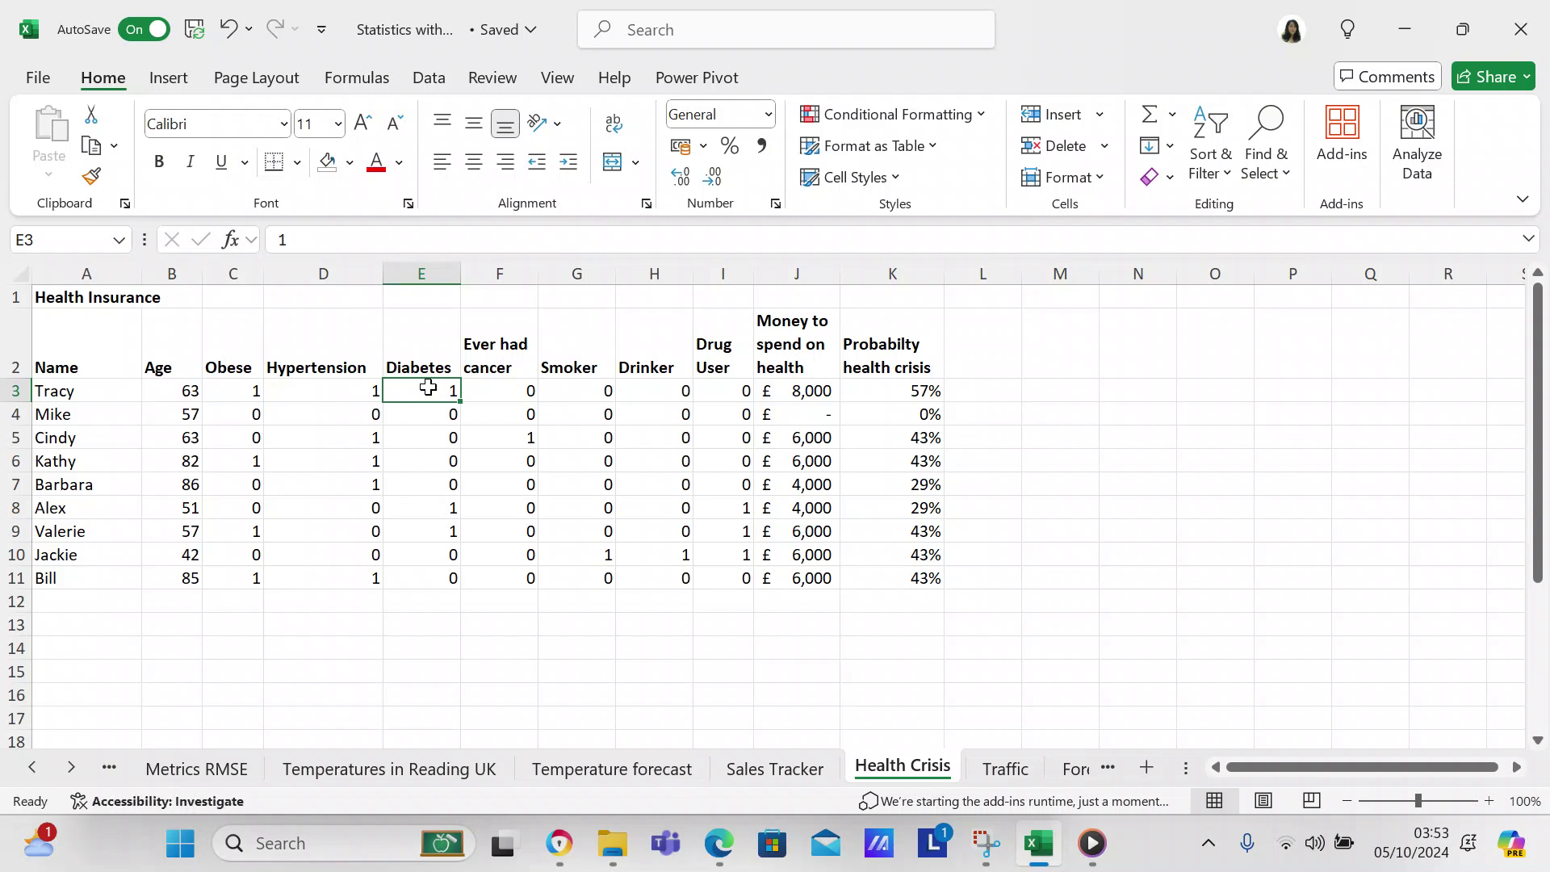
click(499, 385)
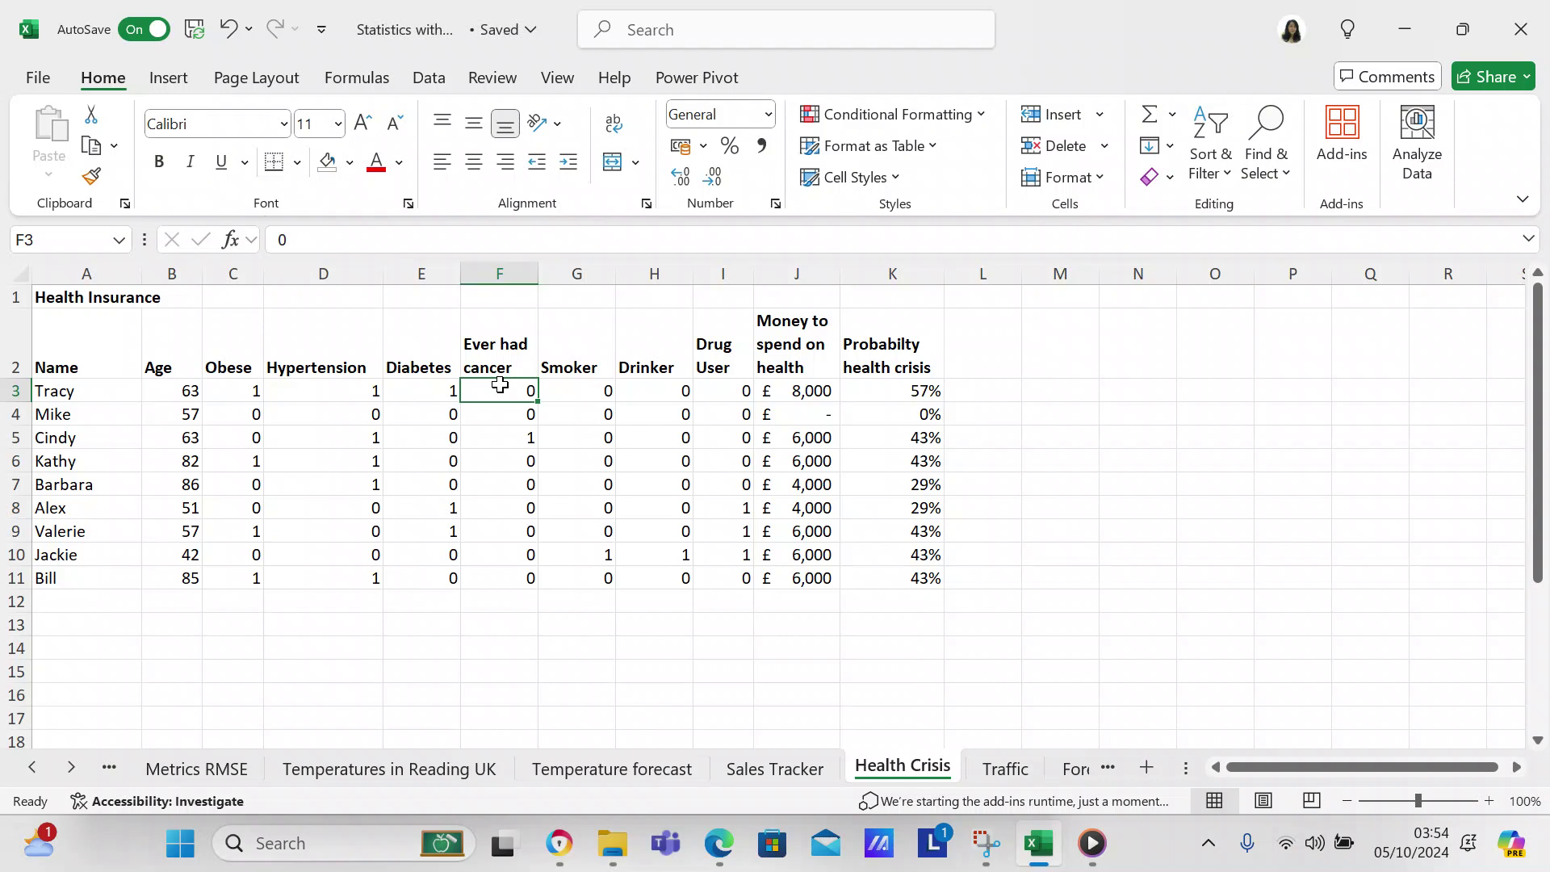
click(579, 396)
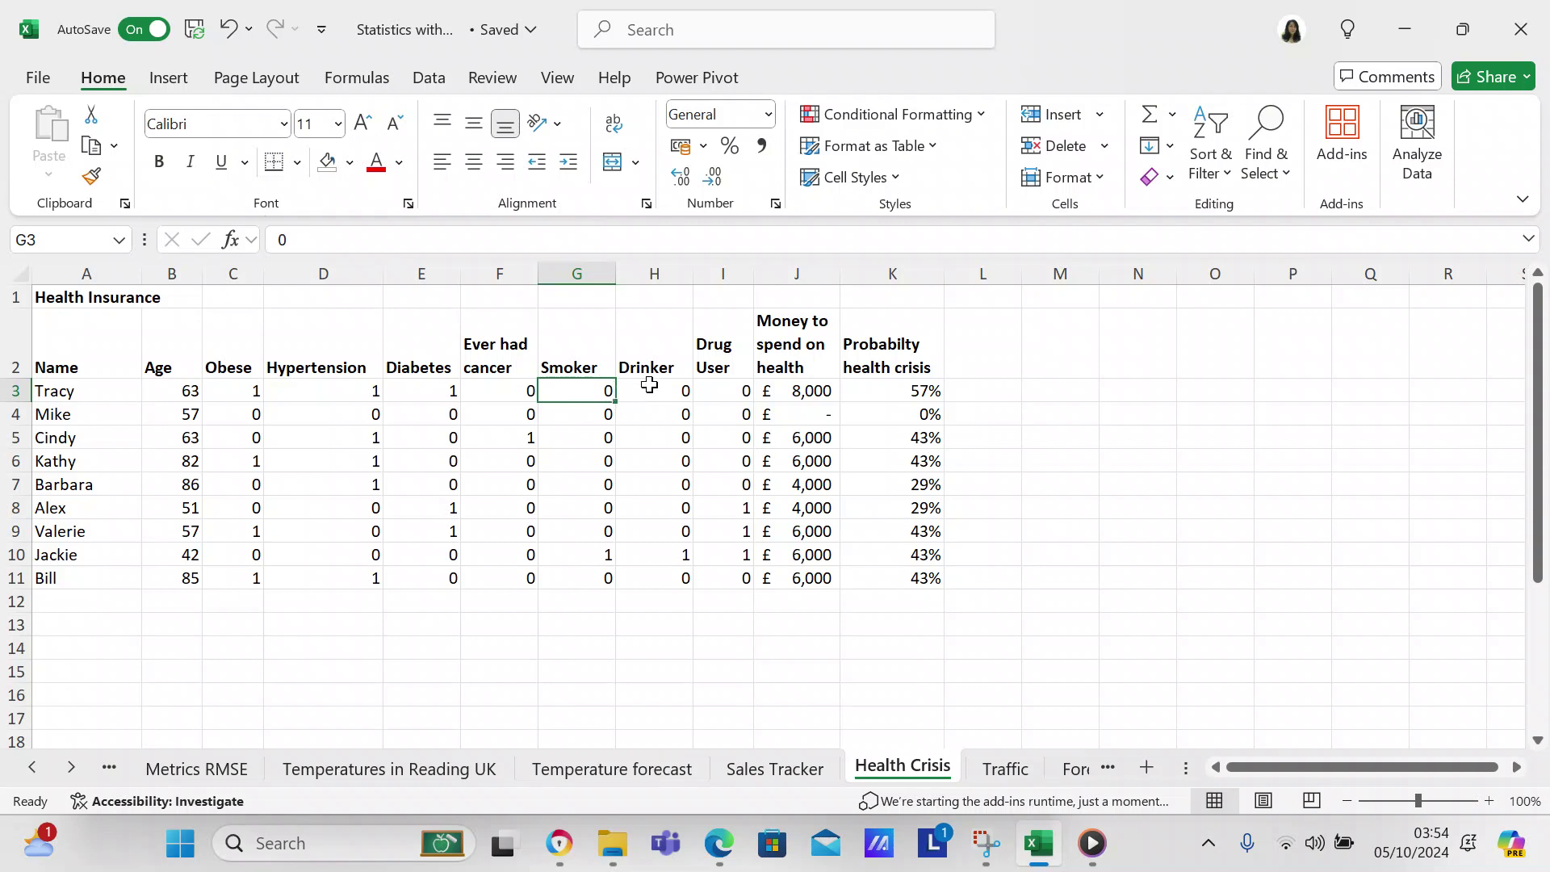
click(649, 385)
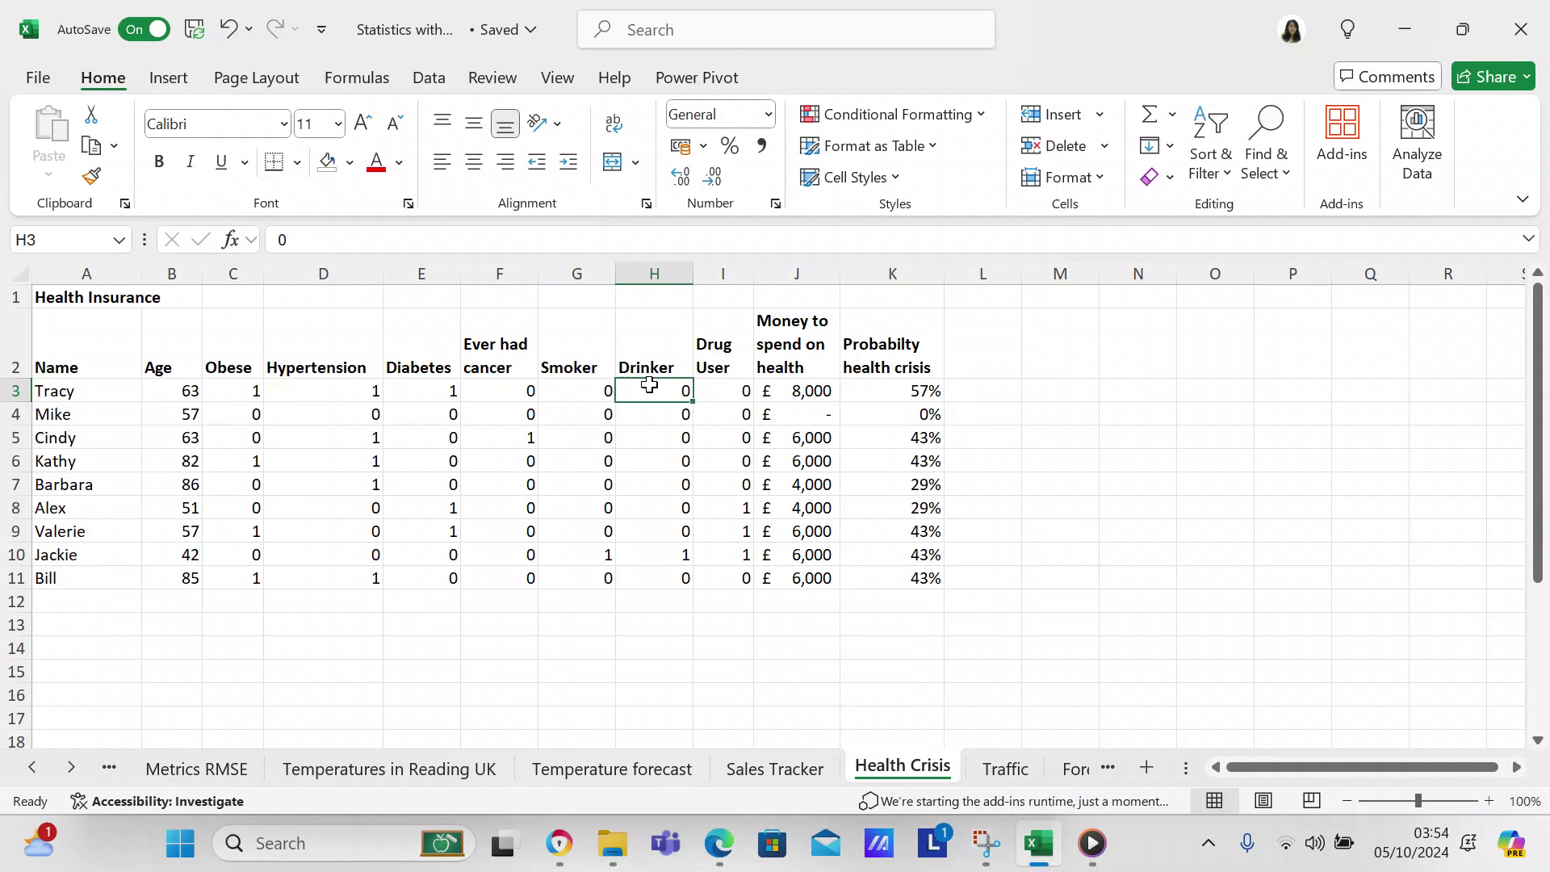
click(717, 383)
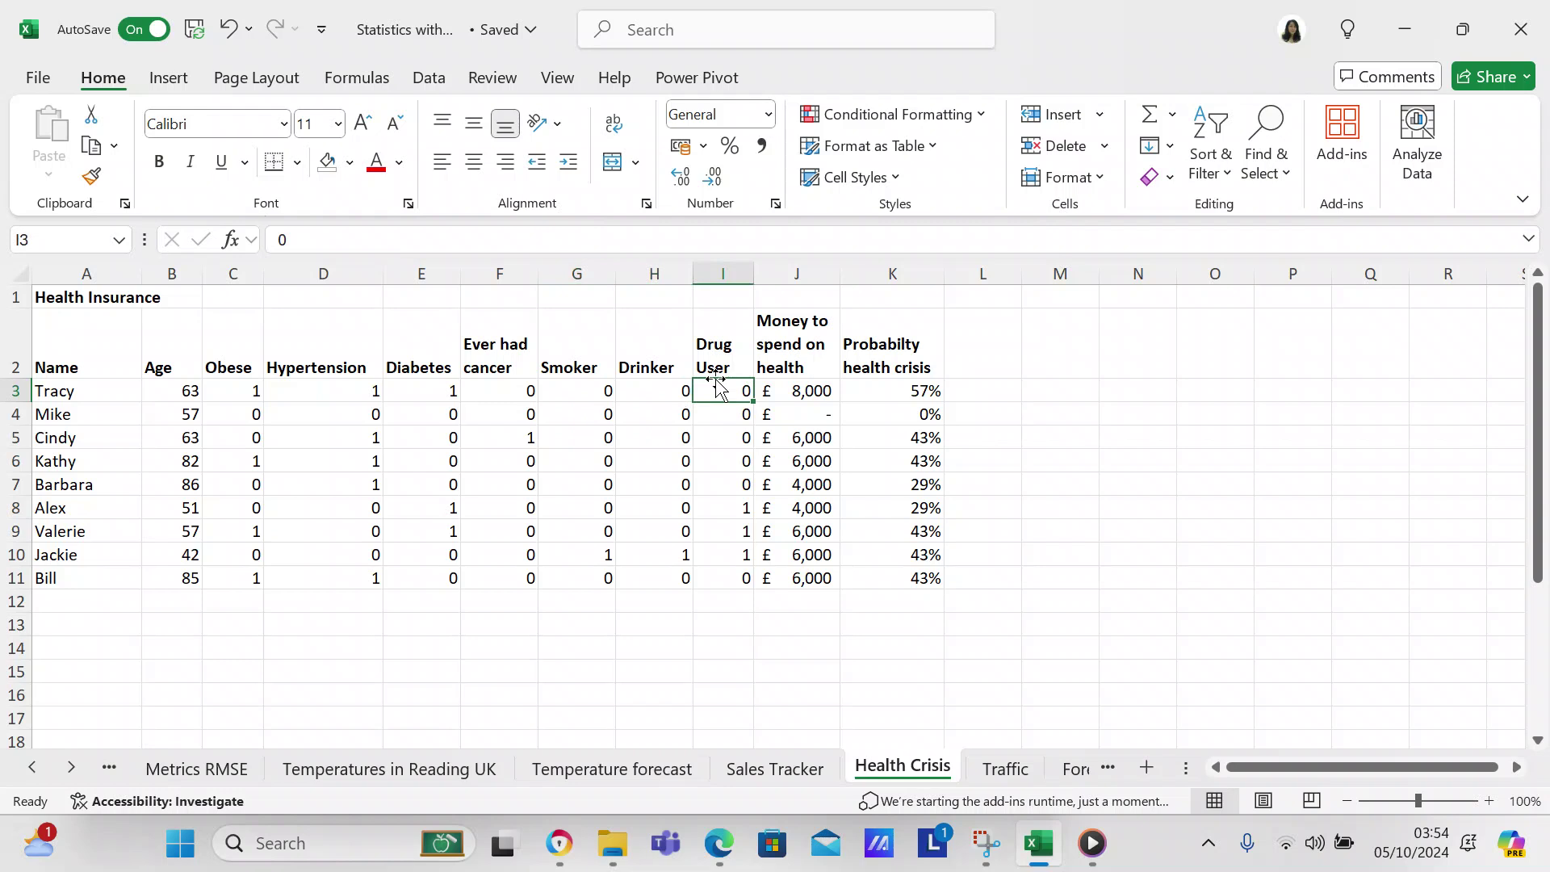
Step: Set the Drug User value in row 9 to 0, and inspect row 3's formulas for health spending and crisis probability
click(741, 529)
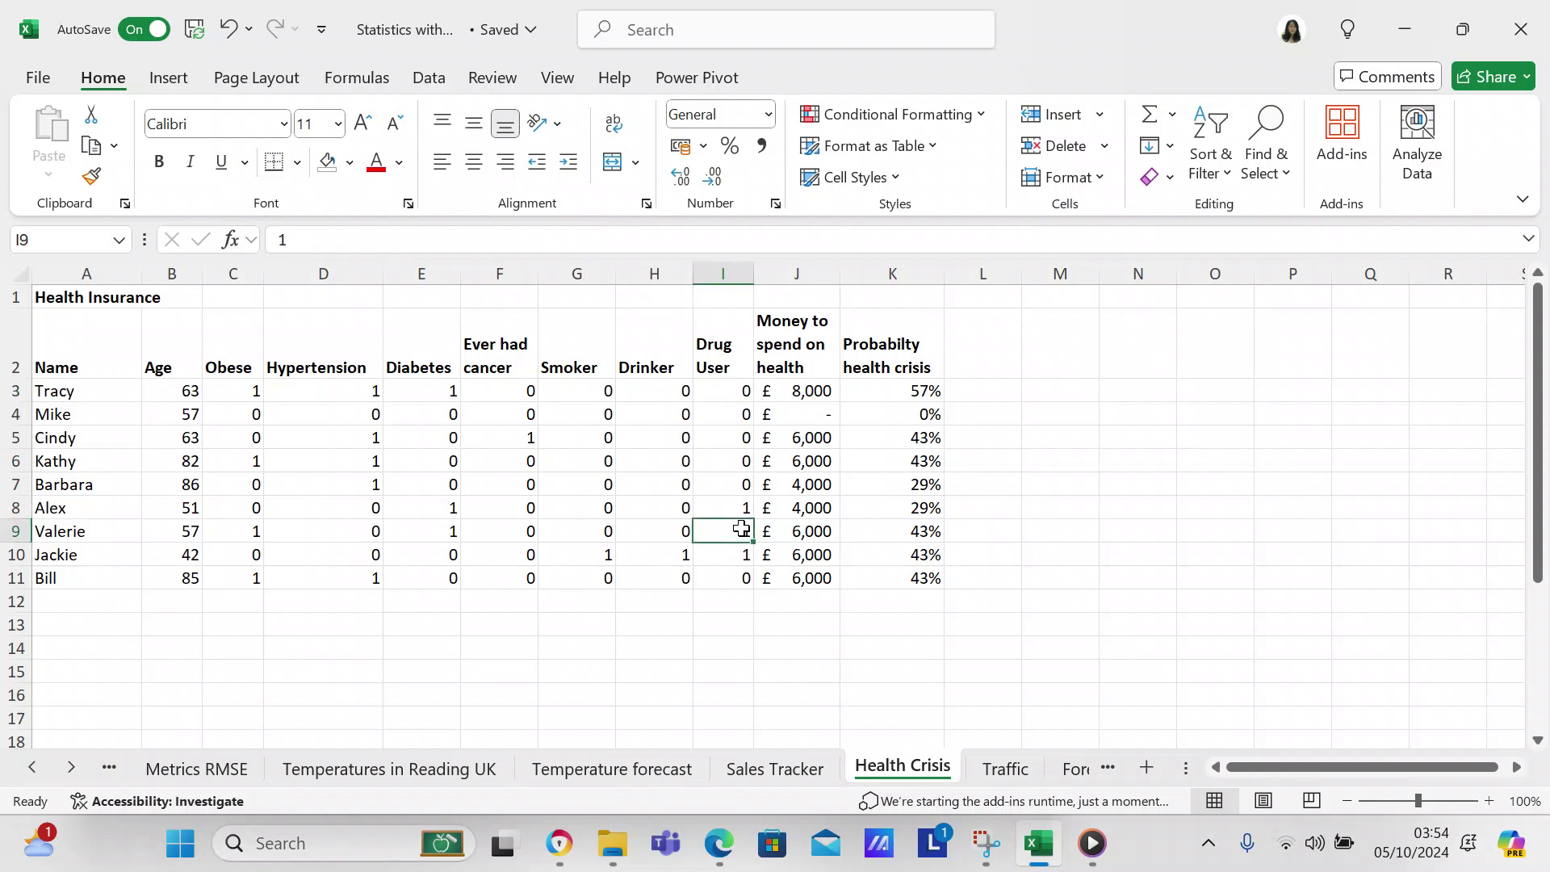
text(0)
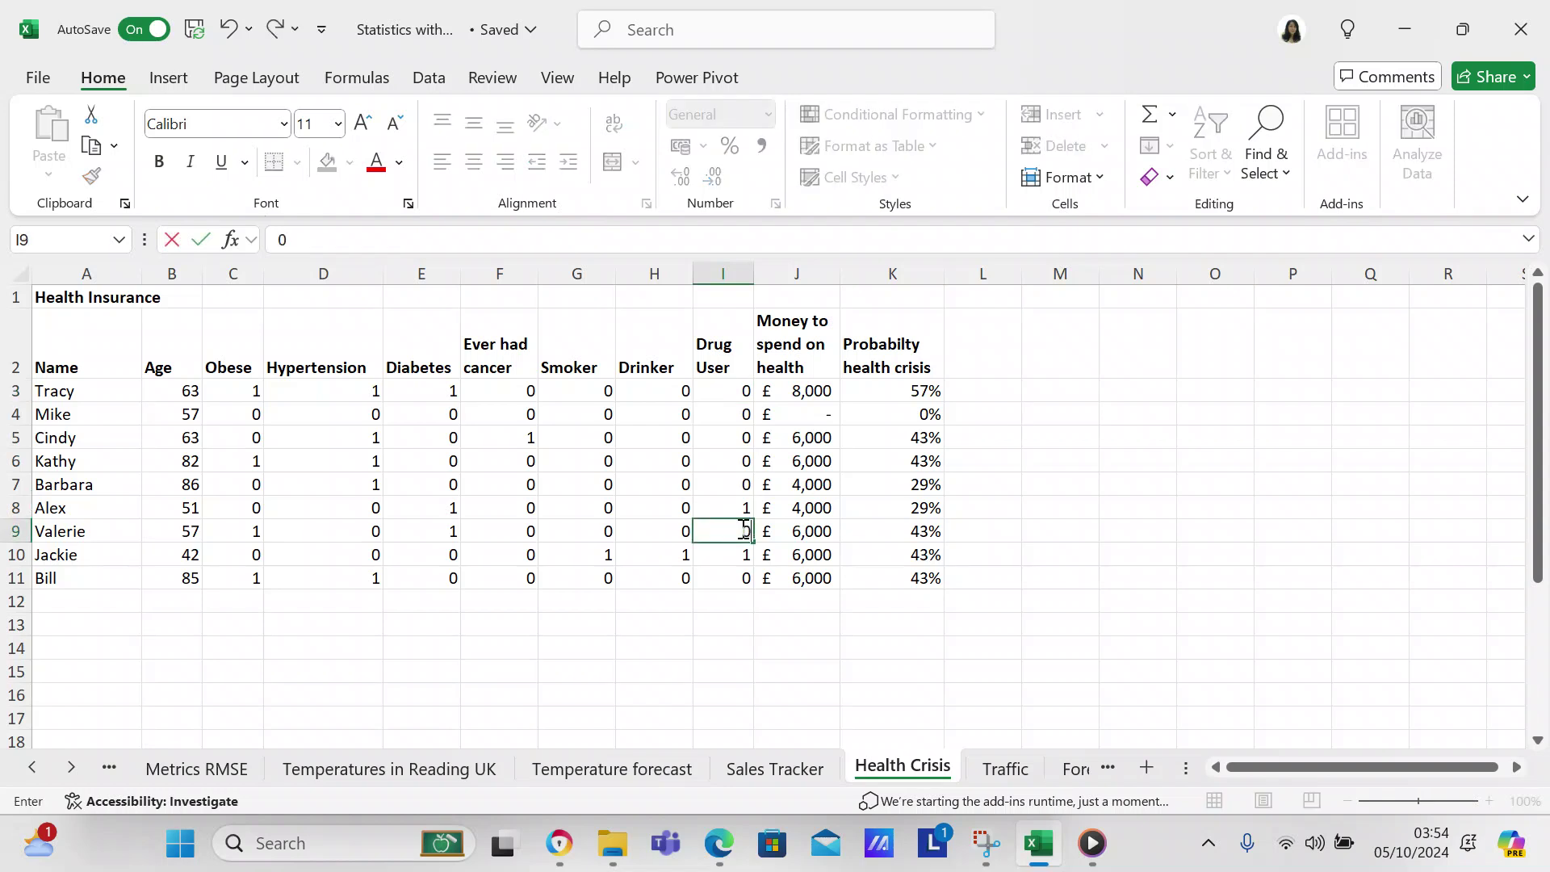
click(879, 650)
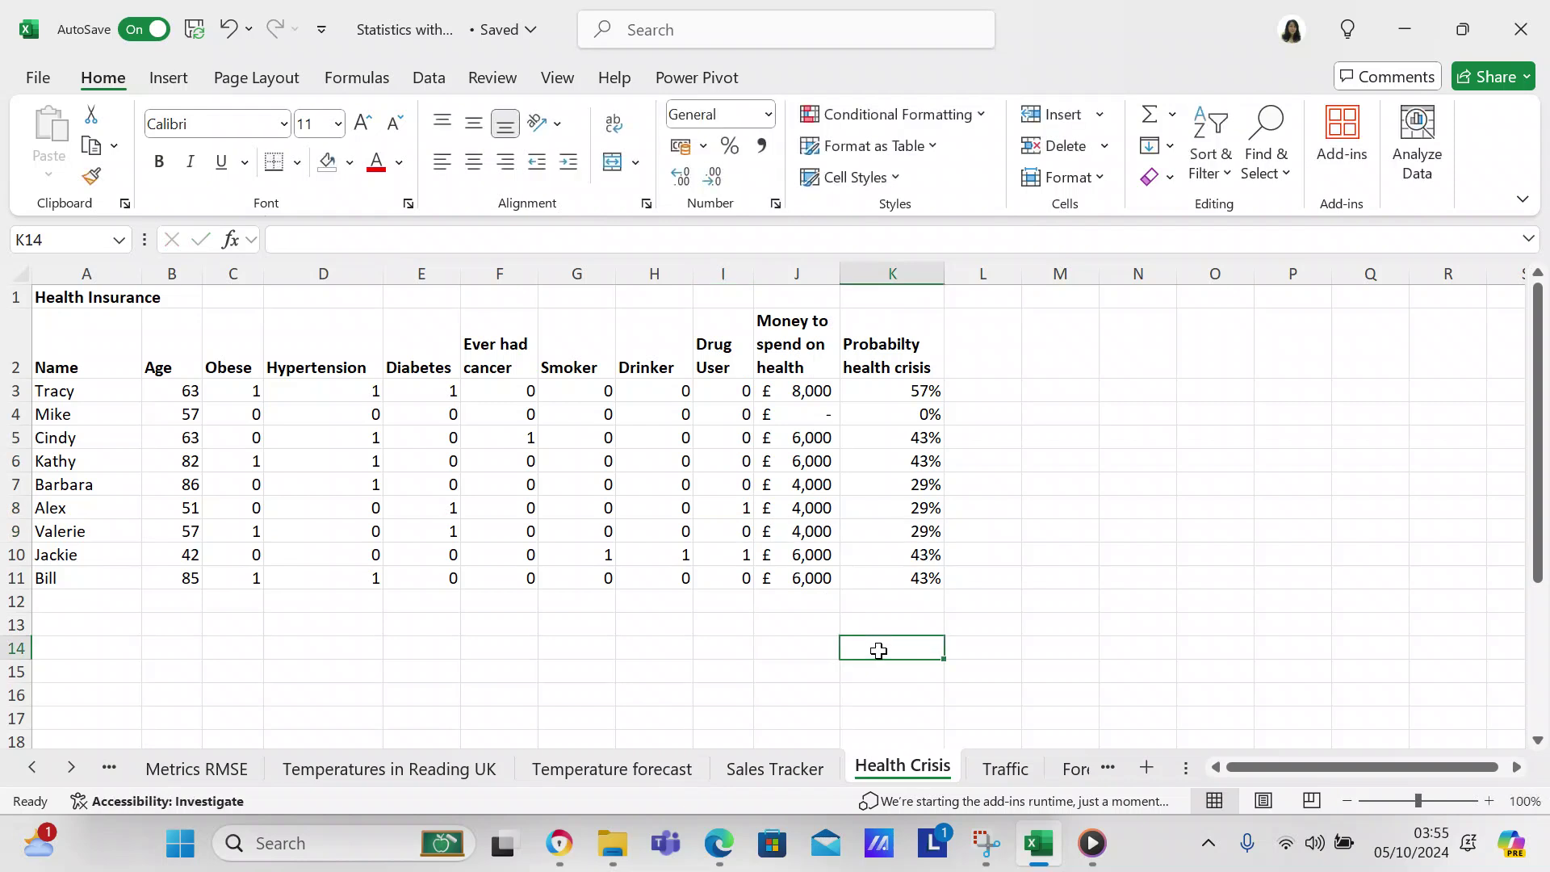
click(807, 391)
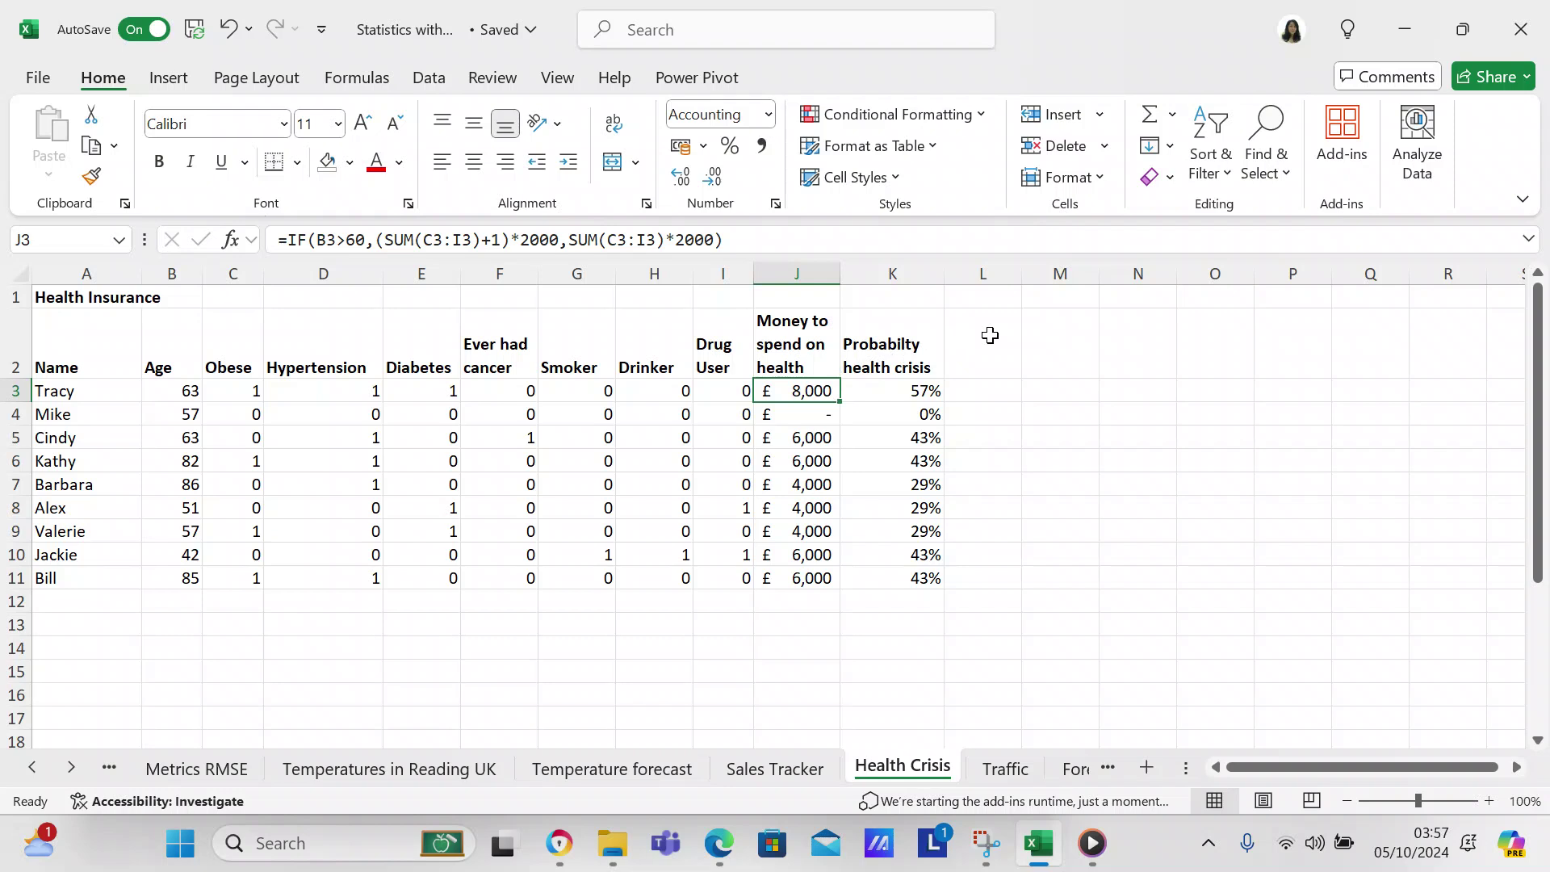
click(906, 388)
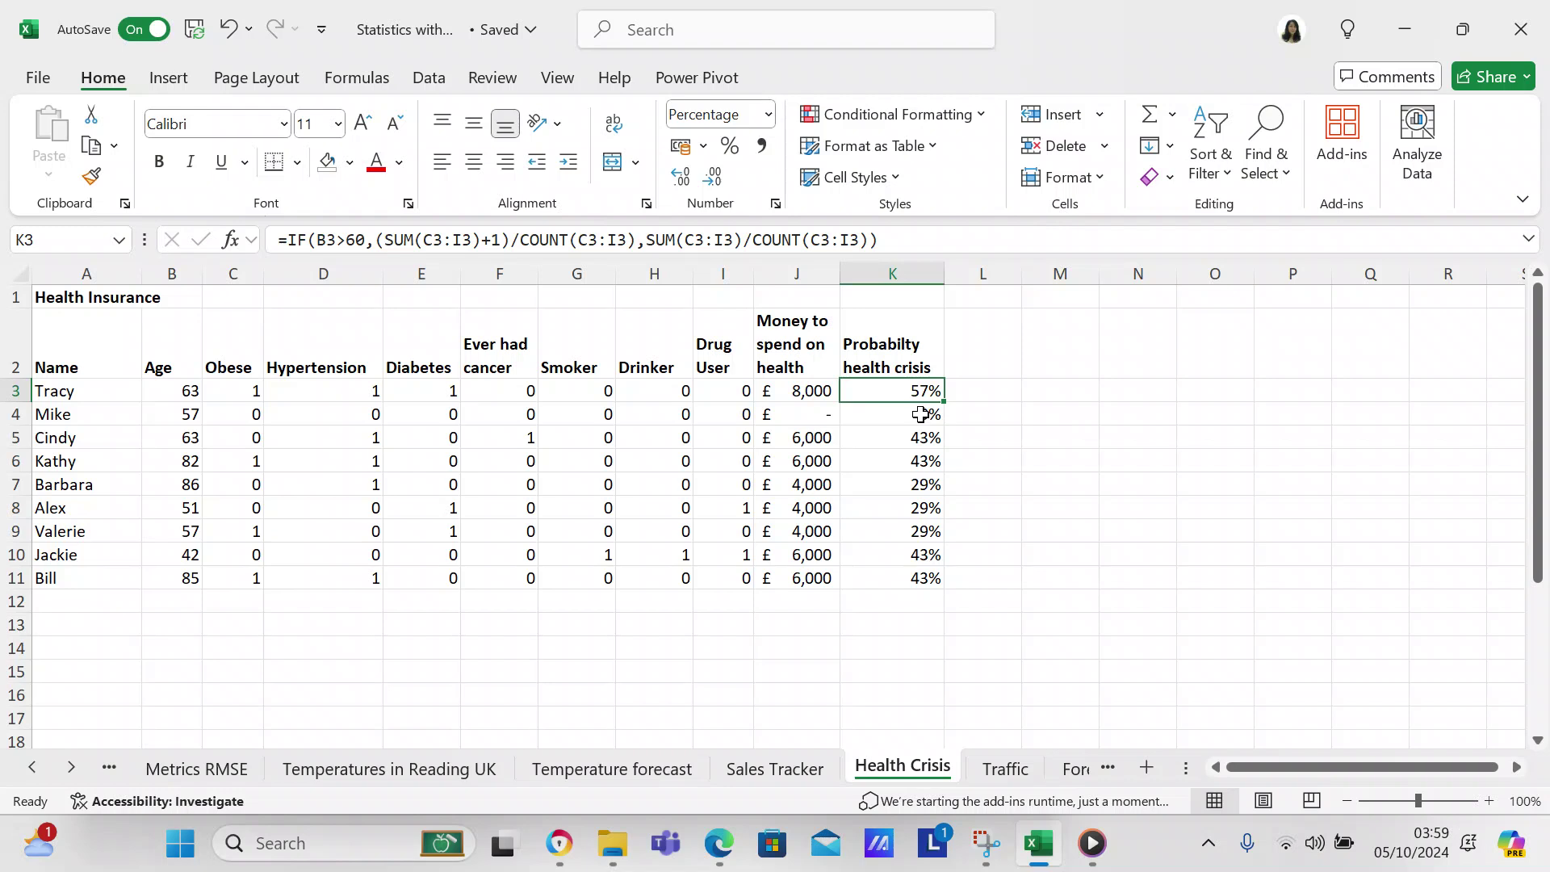
Step: Select the health spending and health crisis probability columns including their headers, J2:K11
click(798, 360)
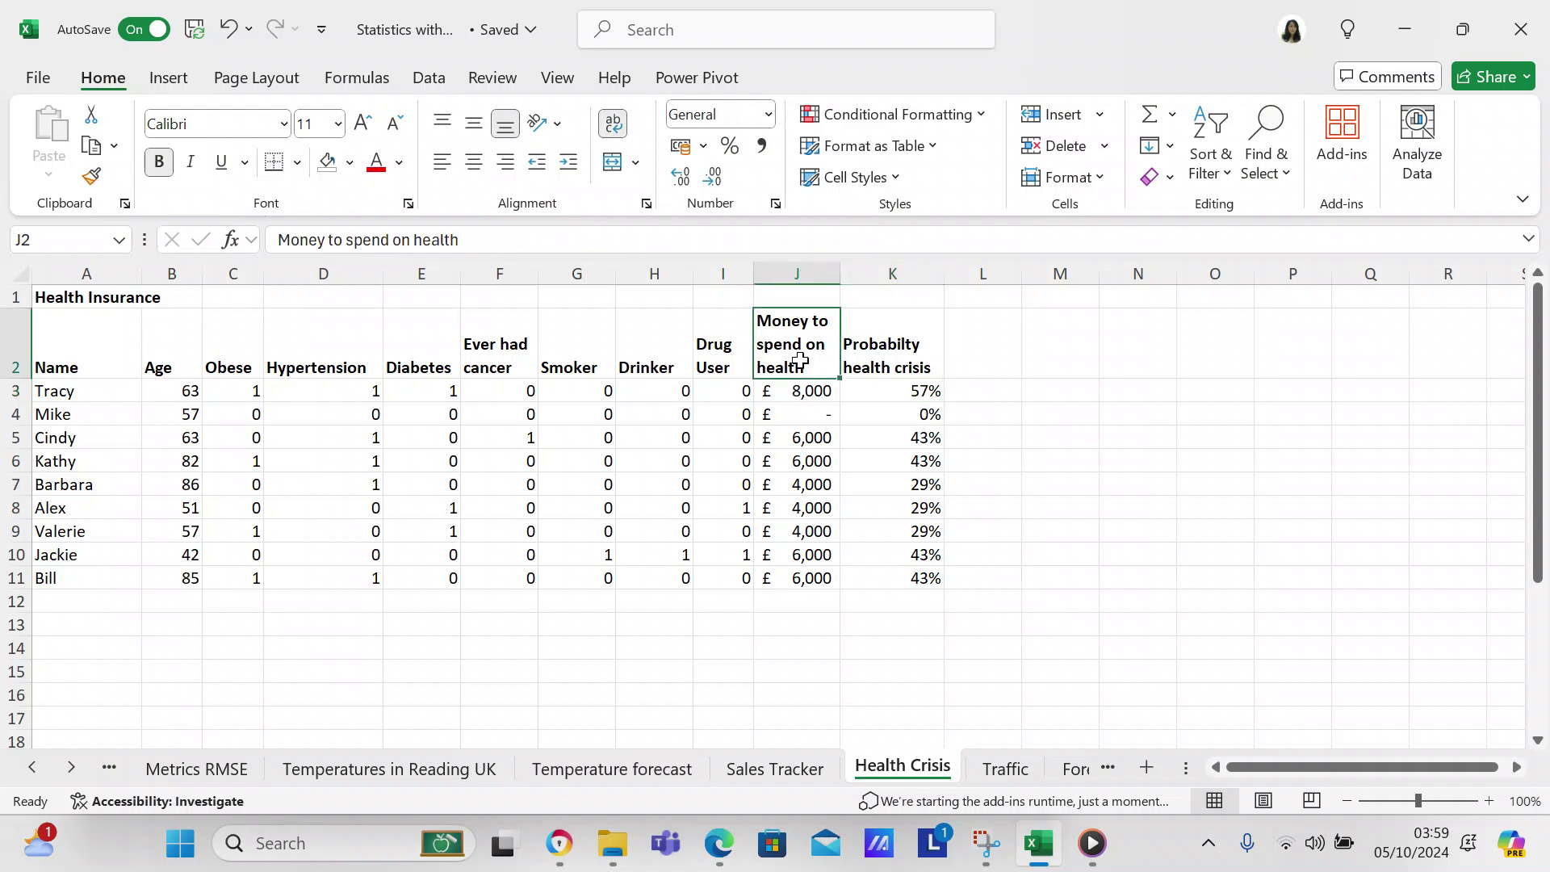
key(shift+Right)
key(shift+Down)
key(shift+Down)
key(shift+Down)
key(shift+Down)
key(shift+Down)
key(shift+Down)
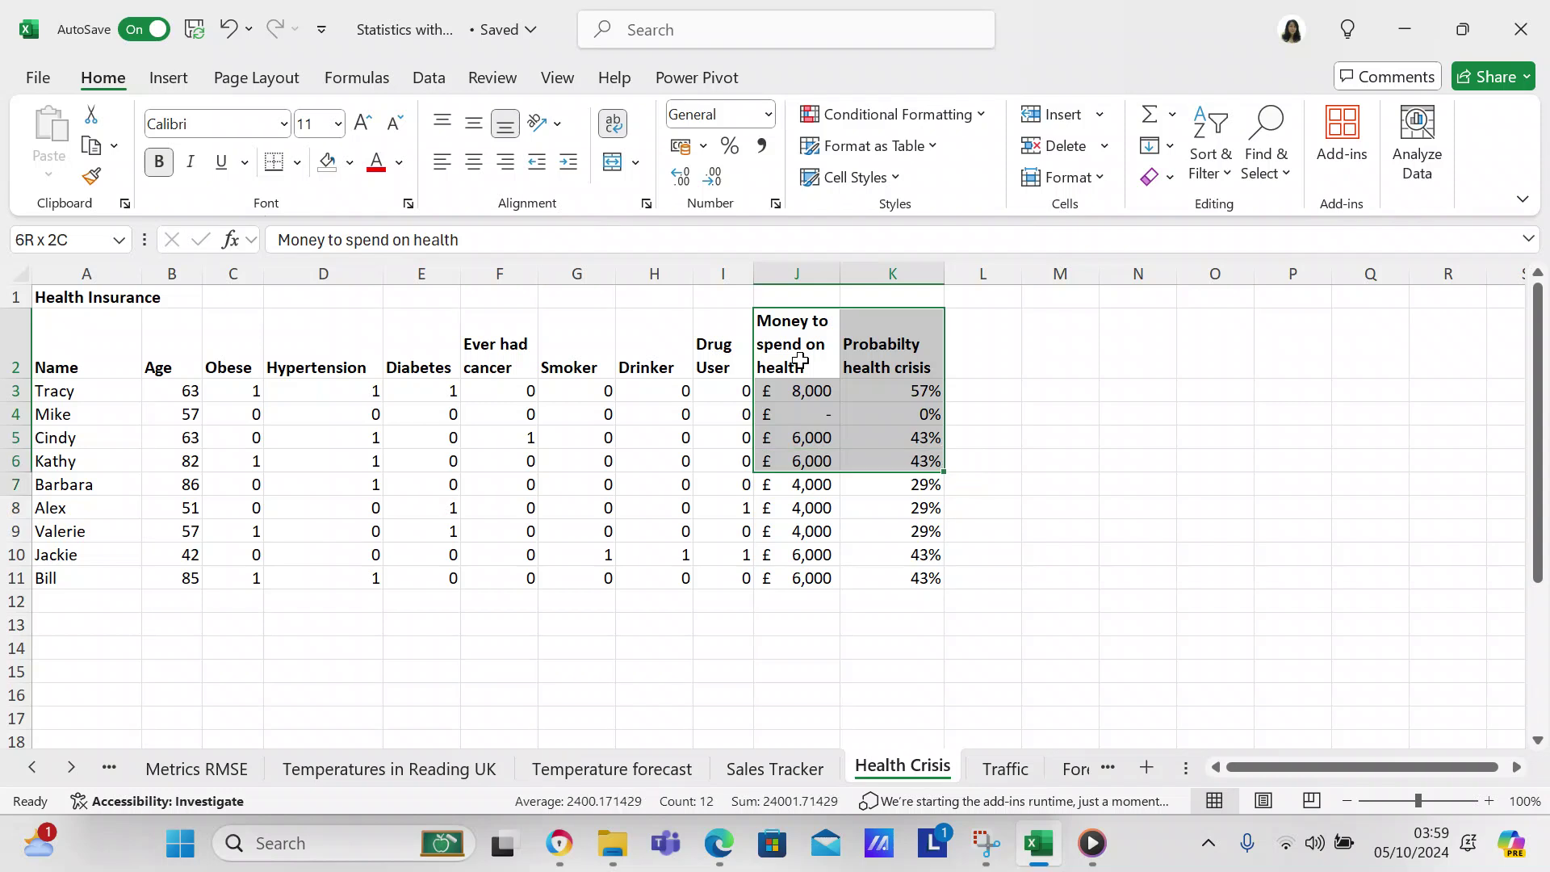
key(shift+Down)
key(shift+Down)
key(shift+Down)
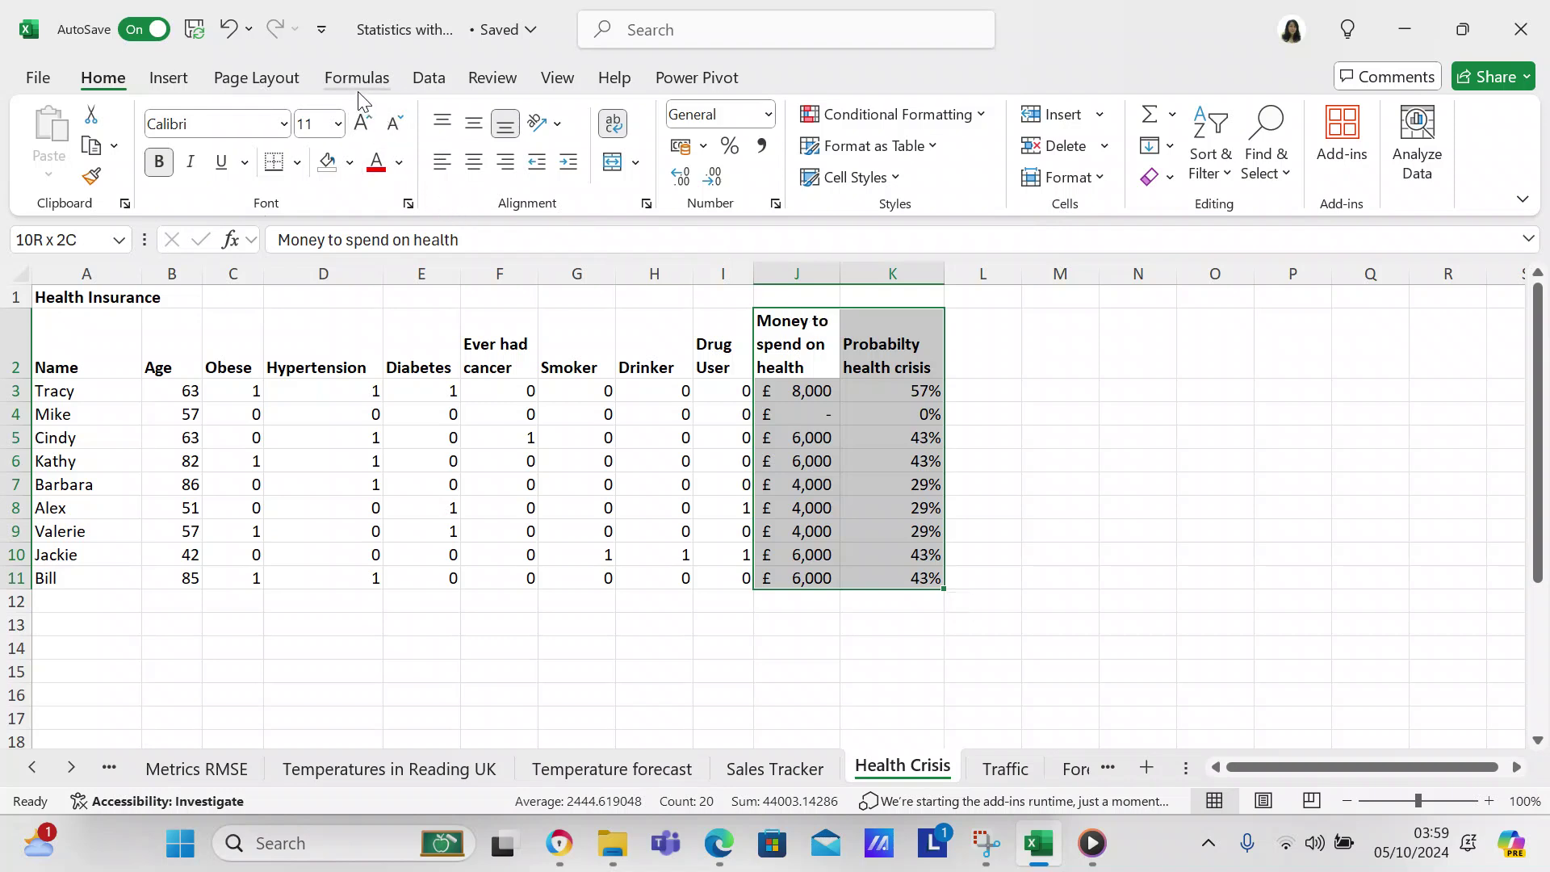
Step: Try charting the selected range as a 3-D Bubble chart, using the layout variant with three series
click(168, 78)
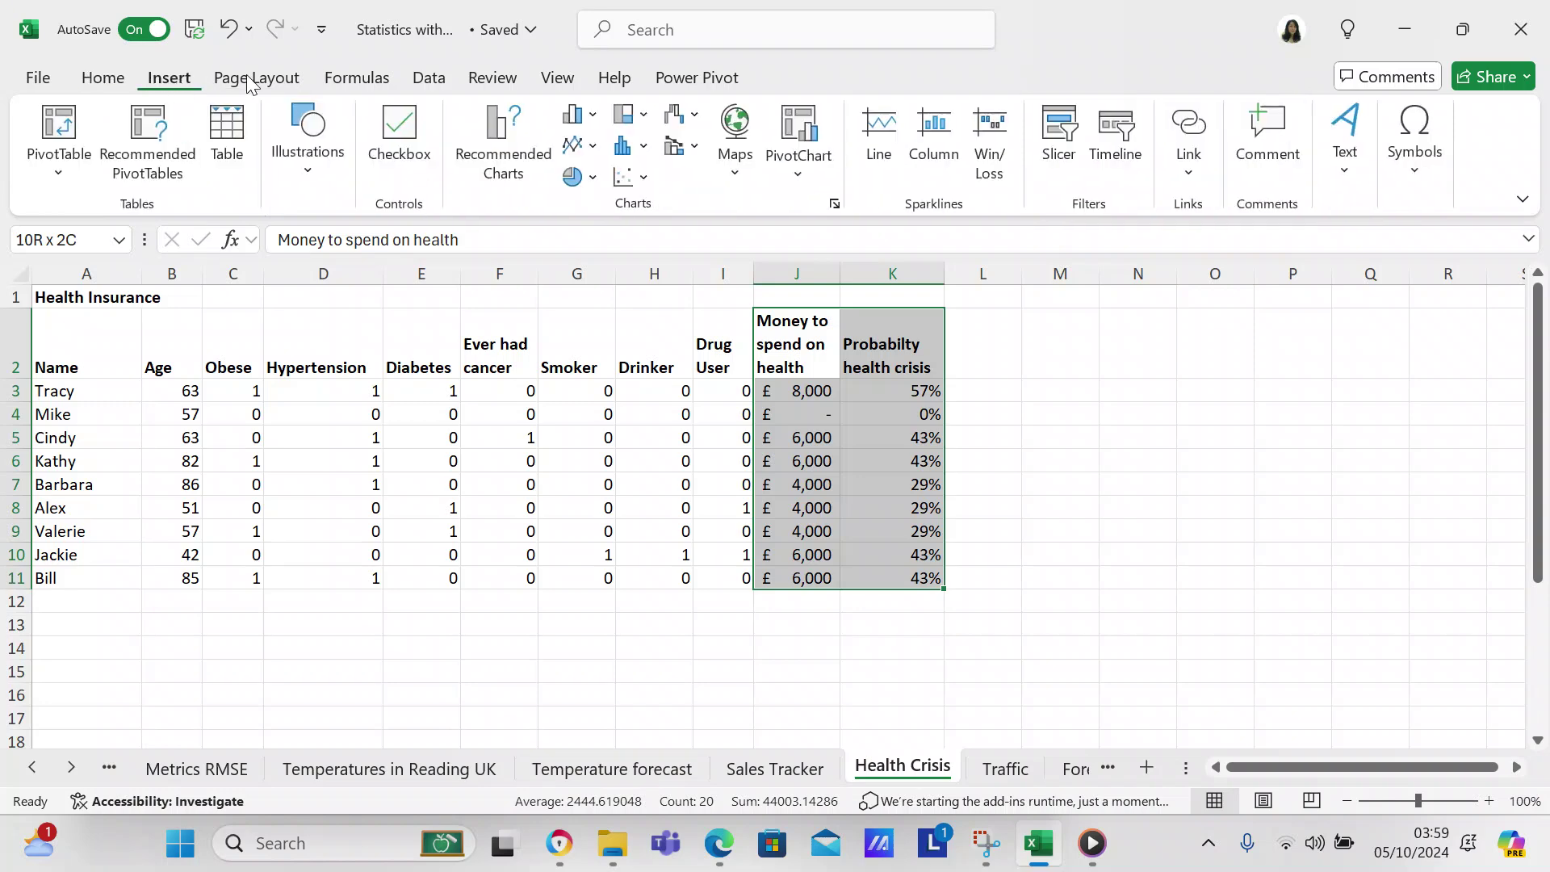
click(494, 129)
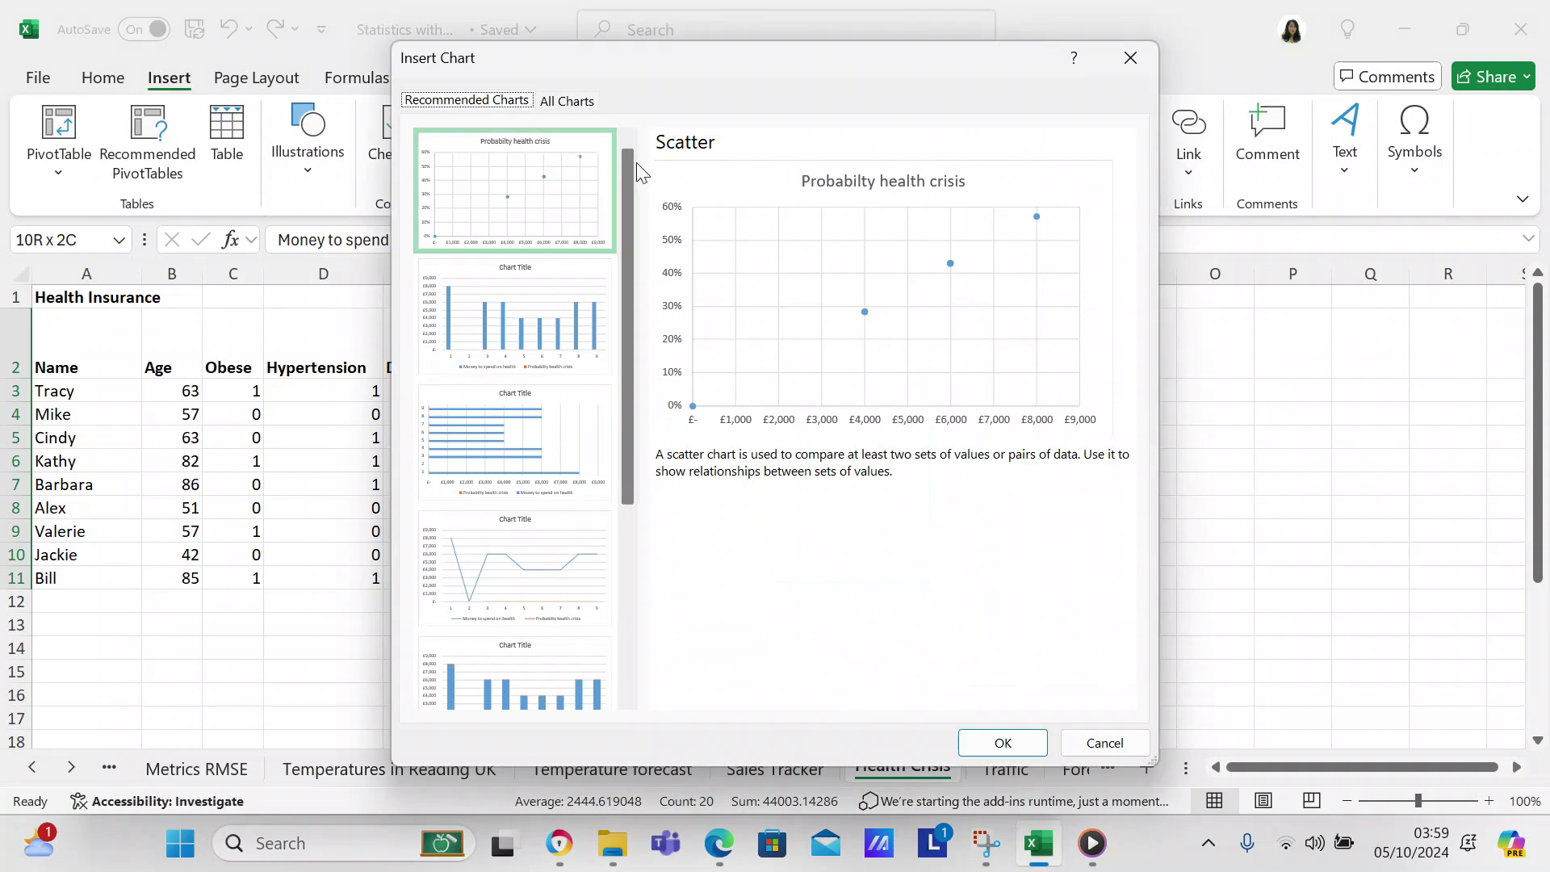
click(569, 101)
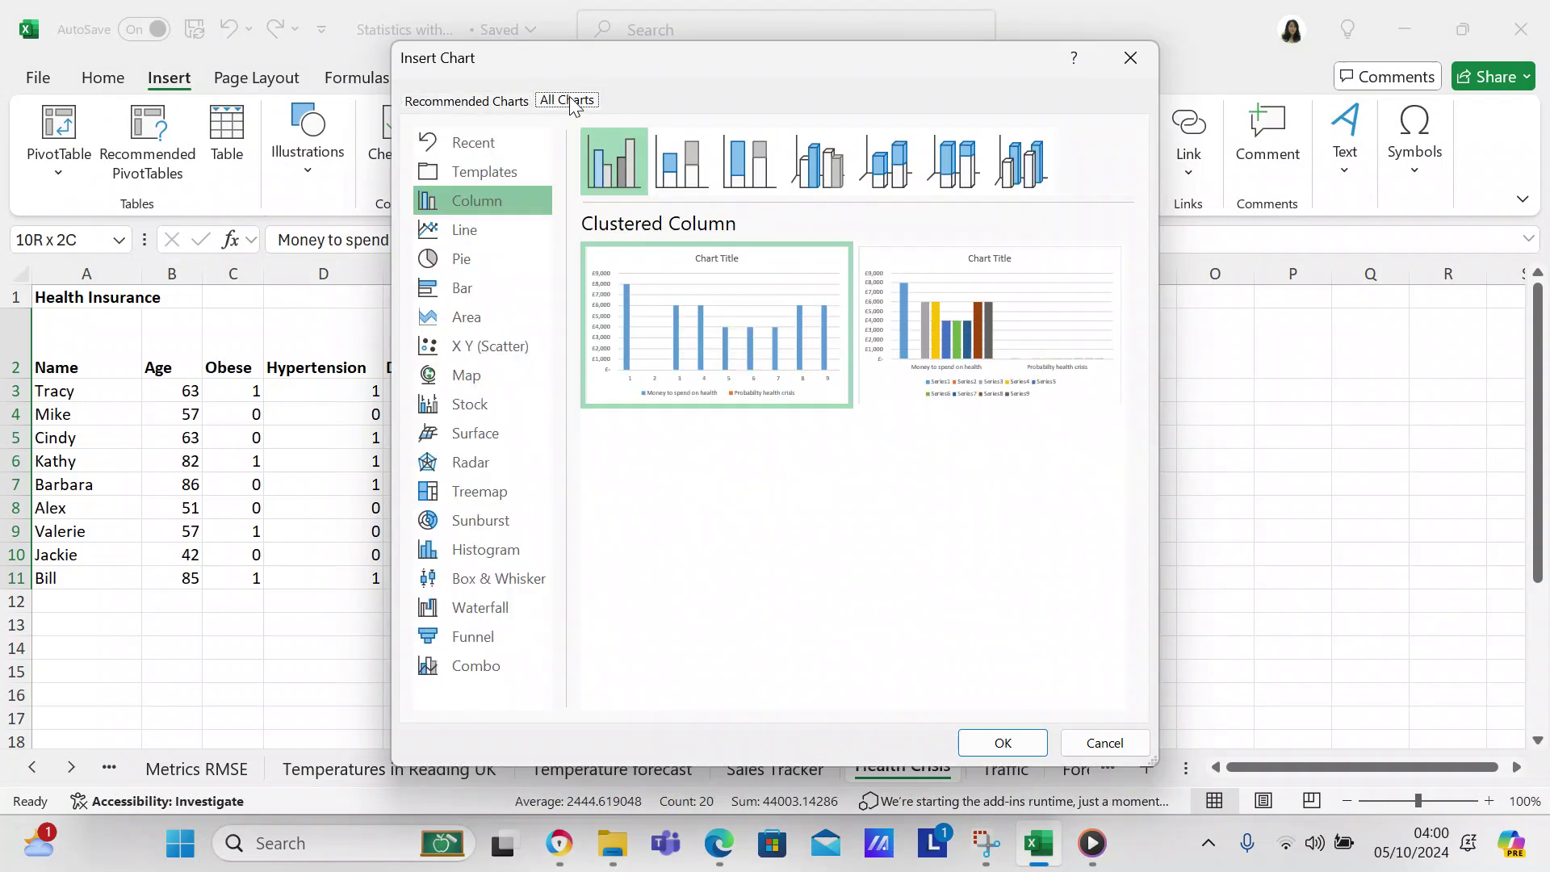
mouse_move(604, 288)
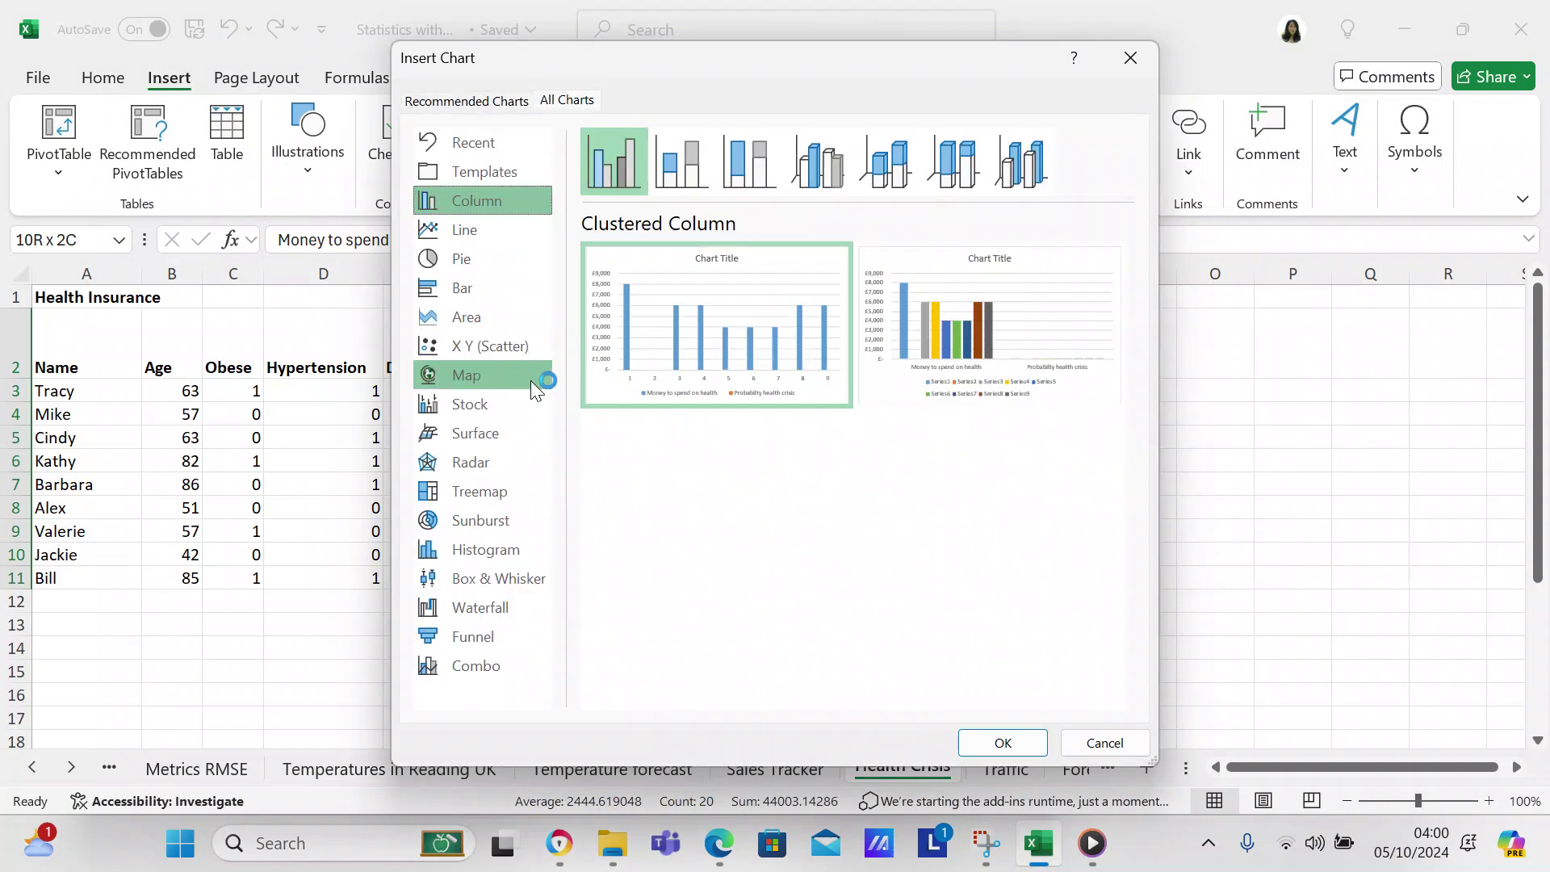
click(497, 349)
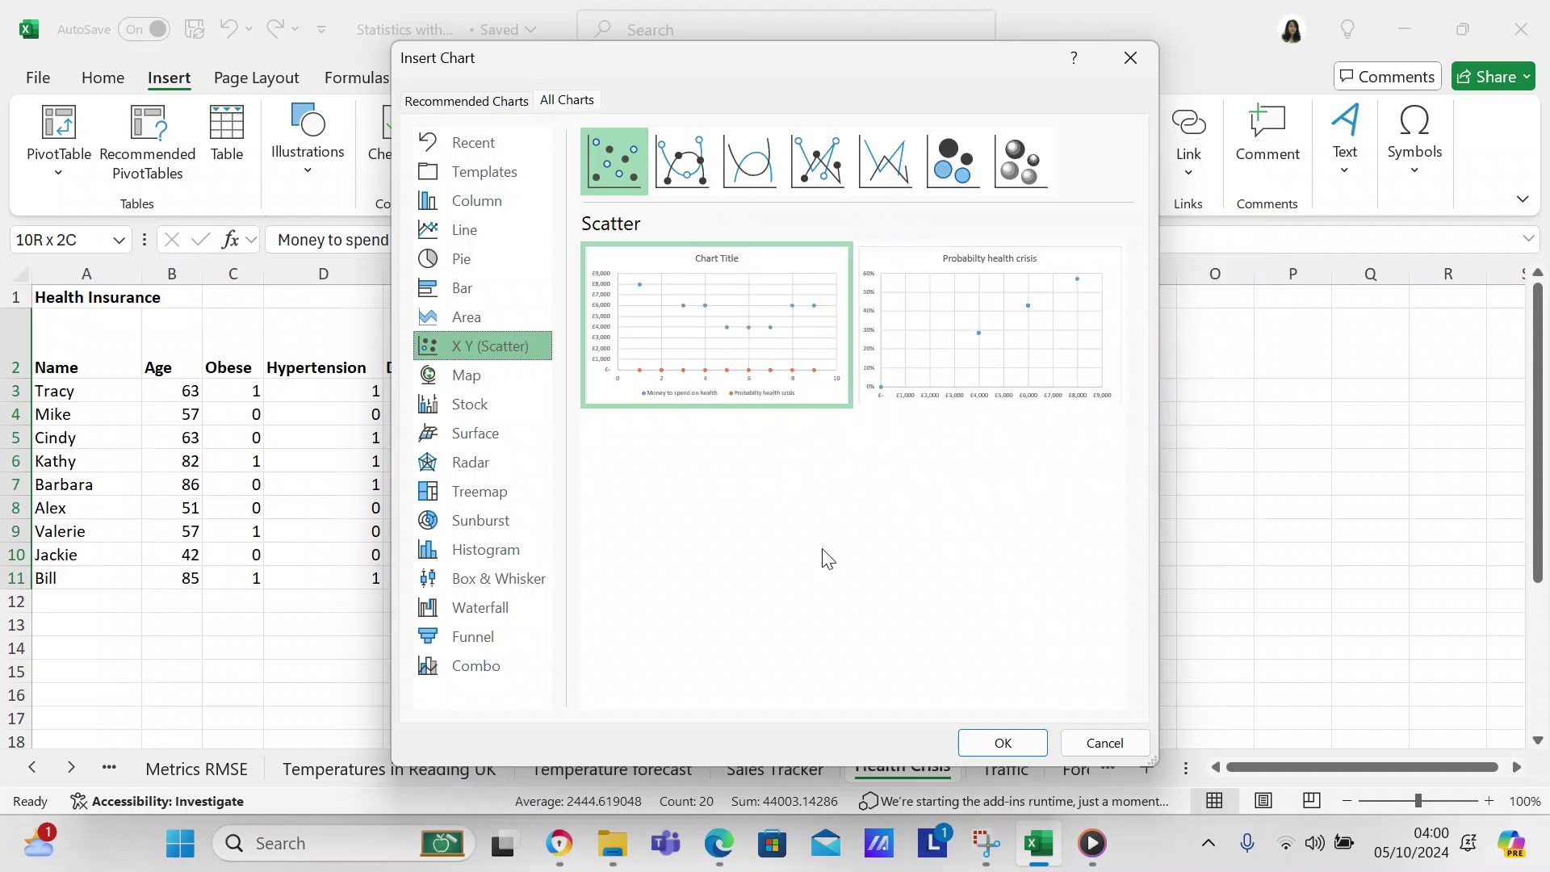
click(1013, 174)
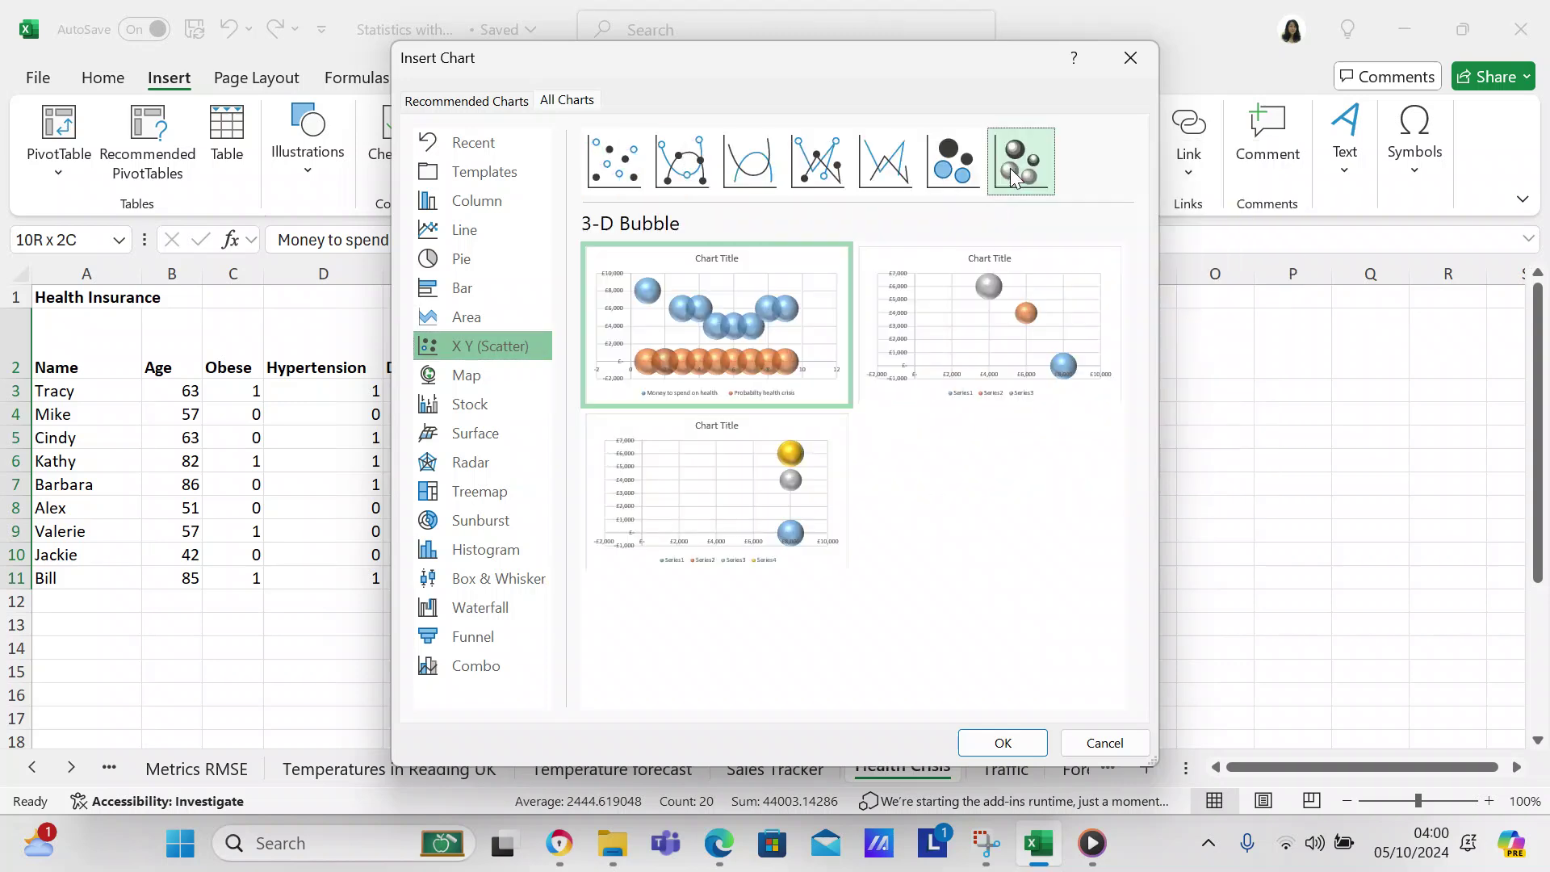
mouse_move(1004, 289)
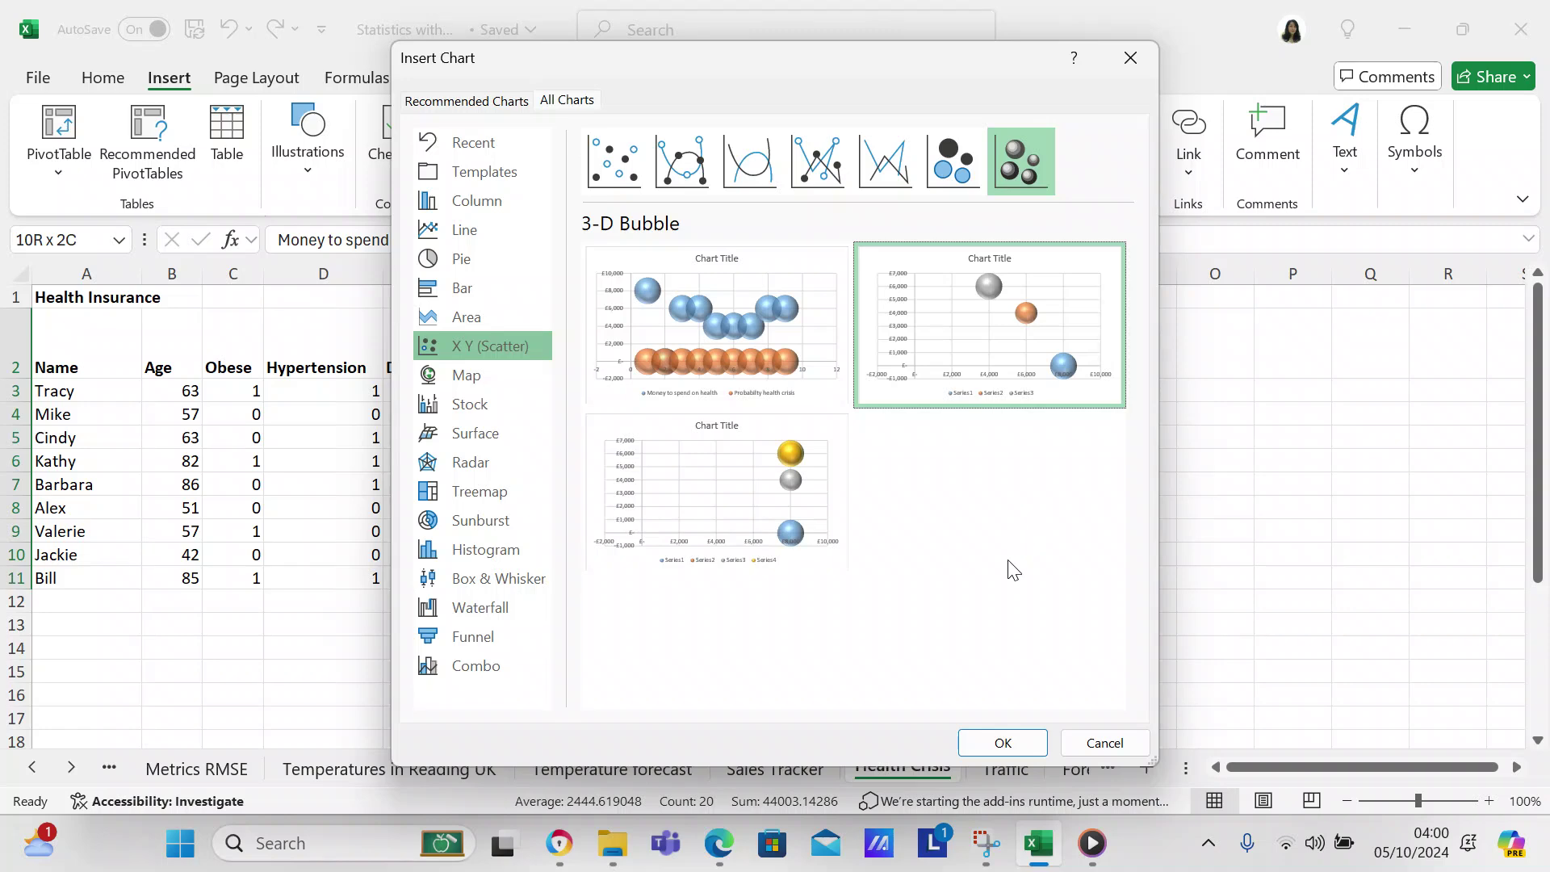
click(995, 746)
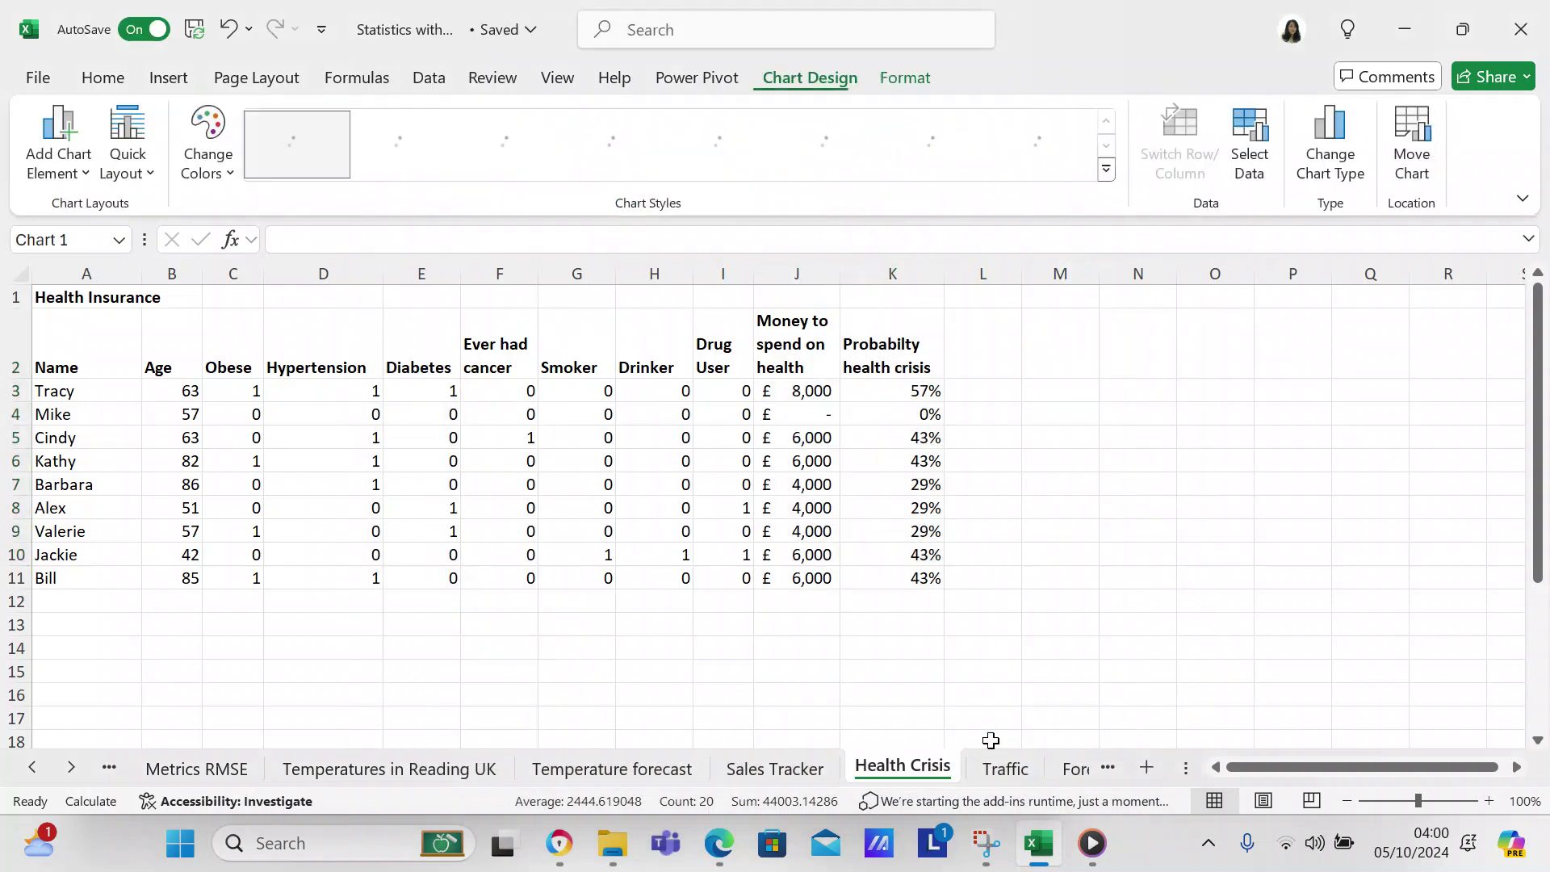
Step: Try moving the bubble chart up beside the spending column so that it shows completely
mouse_move(878, 387)
mouse_down()
mouse_move(958, 374)
mouse_move(1224, 384)
mouse_move(1329, 333)
mouse_up()
click(1216, 465)
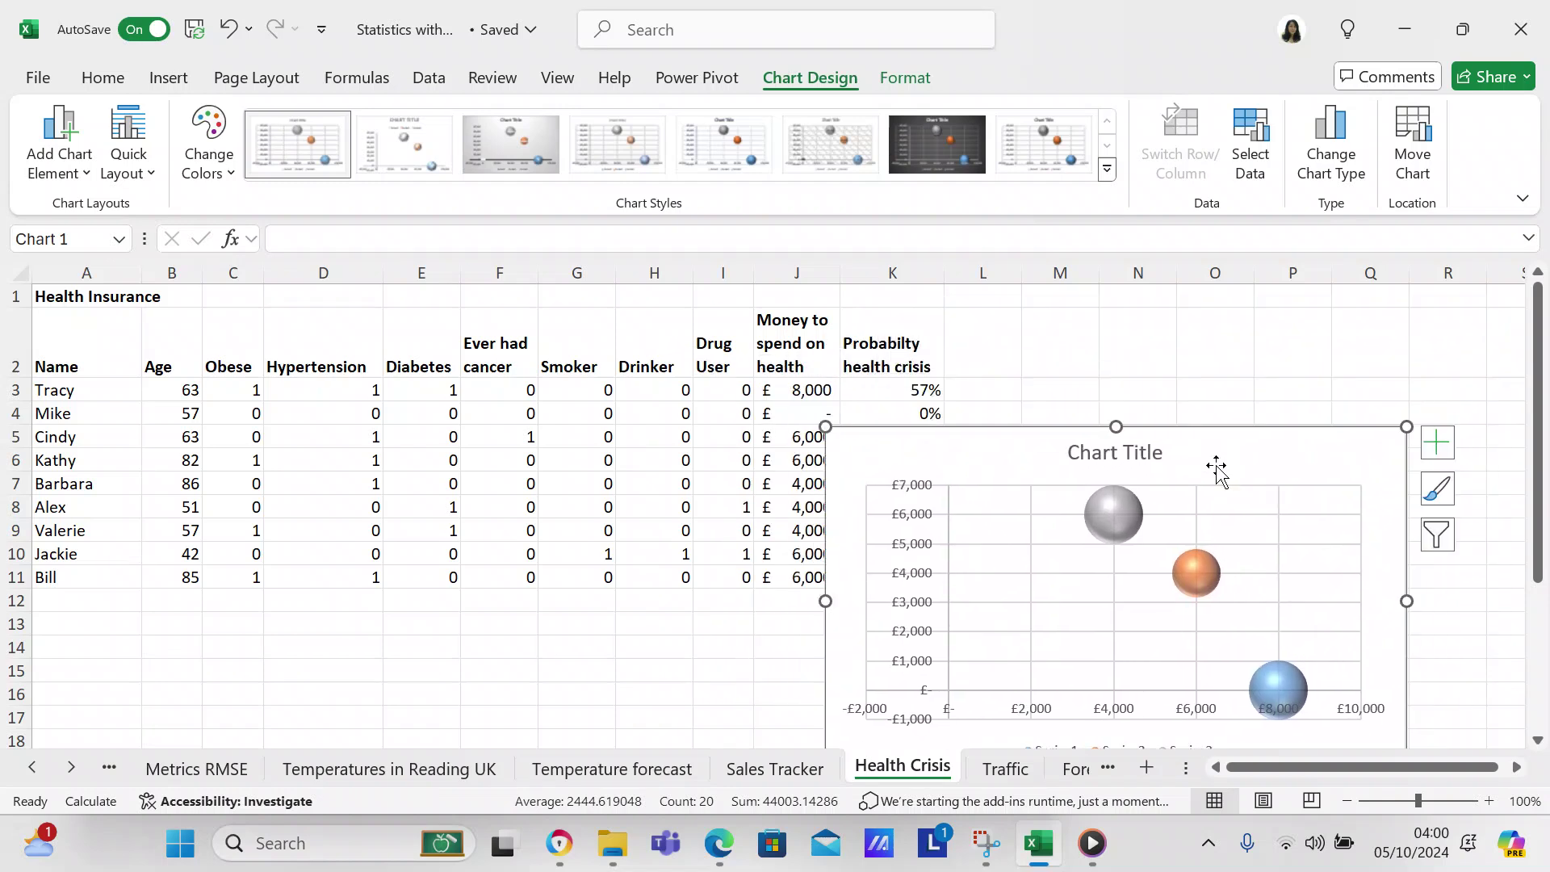
drag(1216, 465, 1245, 360)
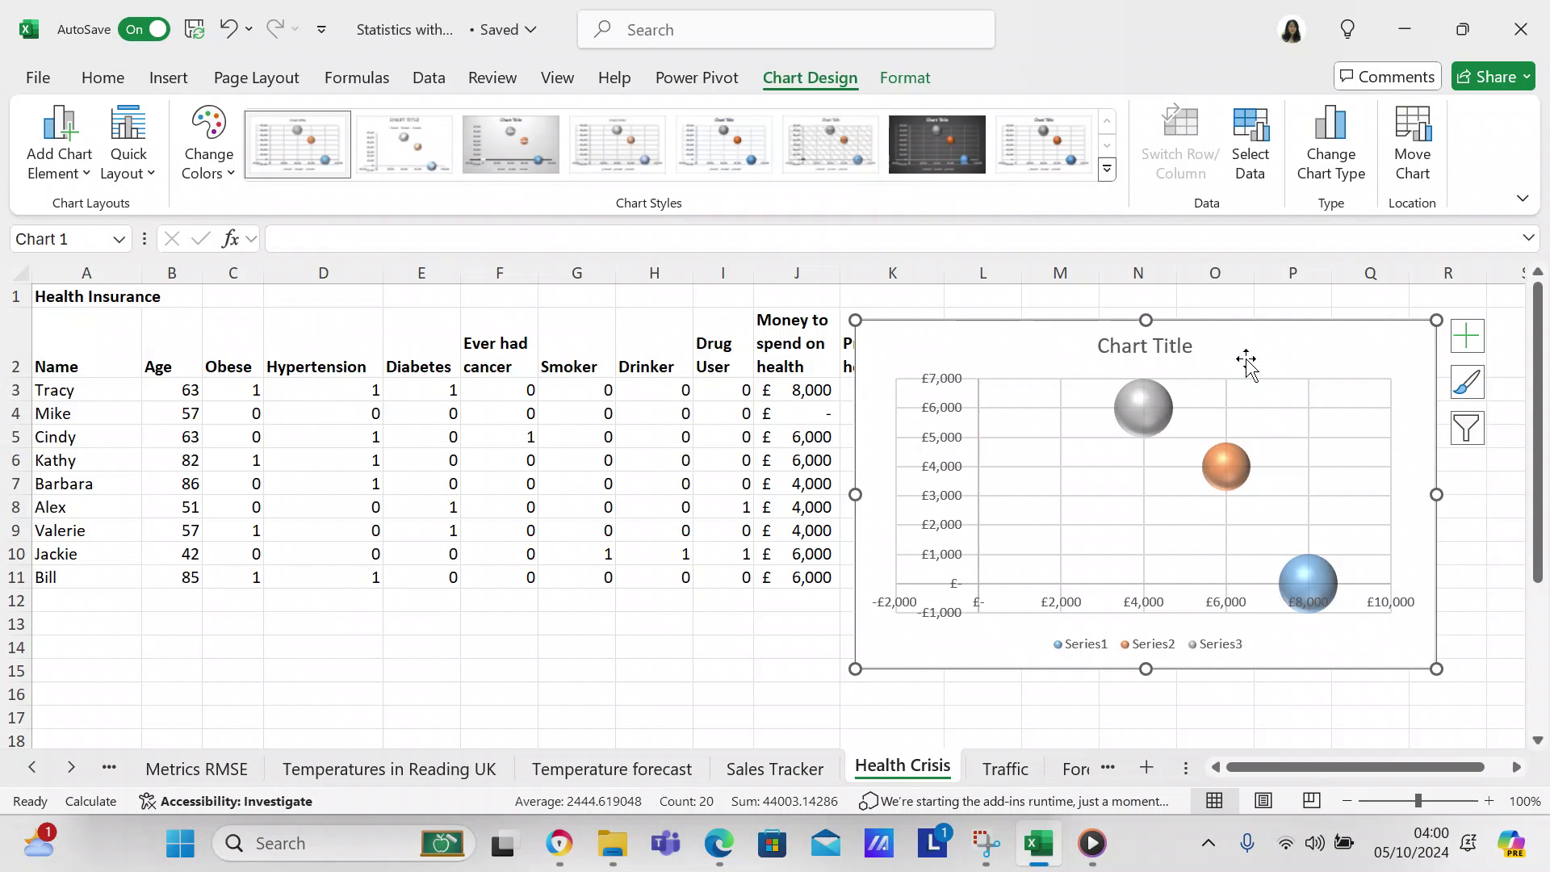
Step: Undo the bubble chart's move and its insertion
click(230, 32)
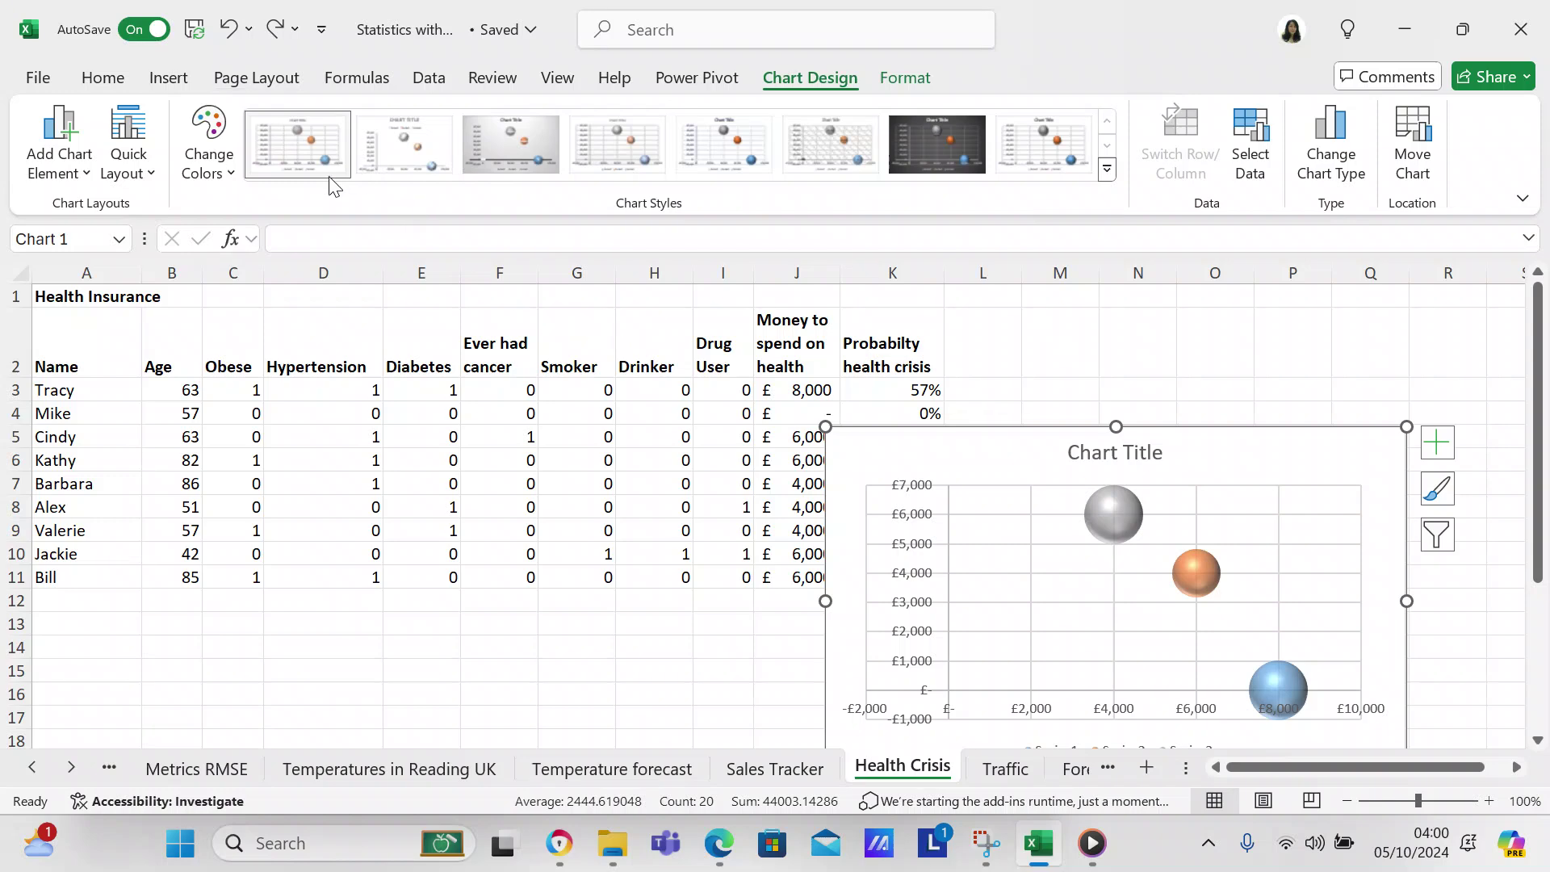
click(230, 32)
click(230, 32)
click(231, 33)
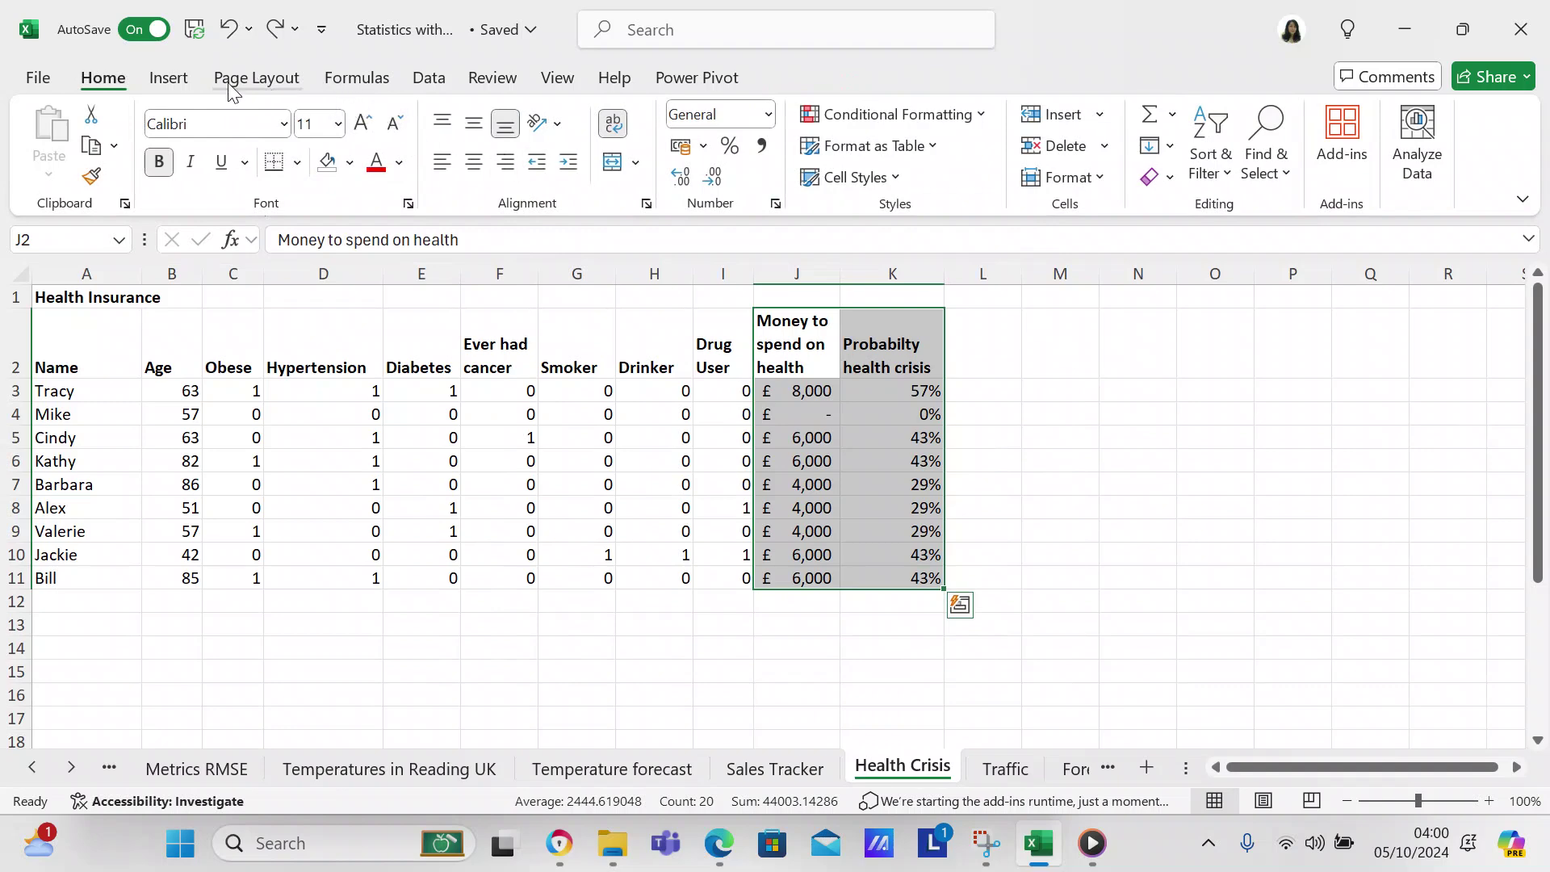
Step: Insert a Clustered Column chart of the spending and probability data, and undo the accidental shift of its source range
click(171, 78)
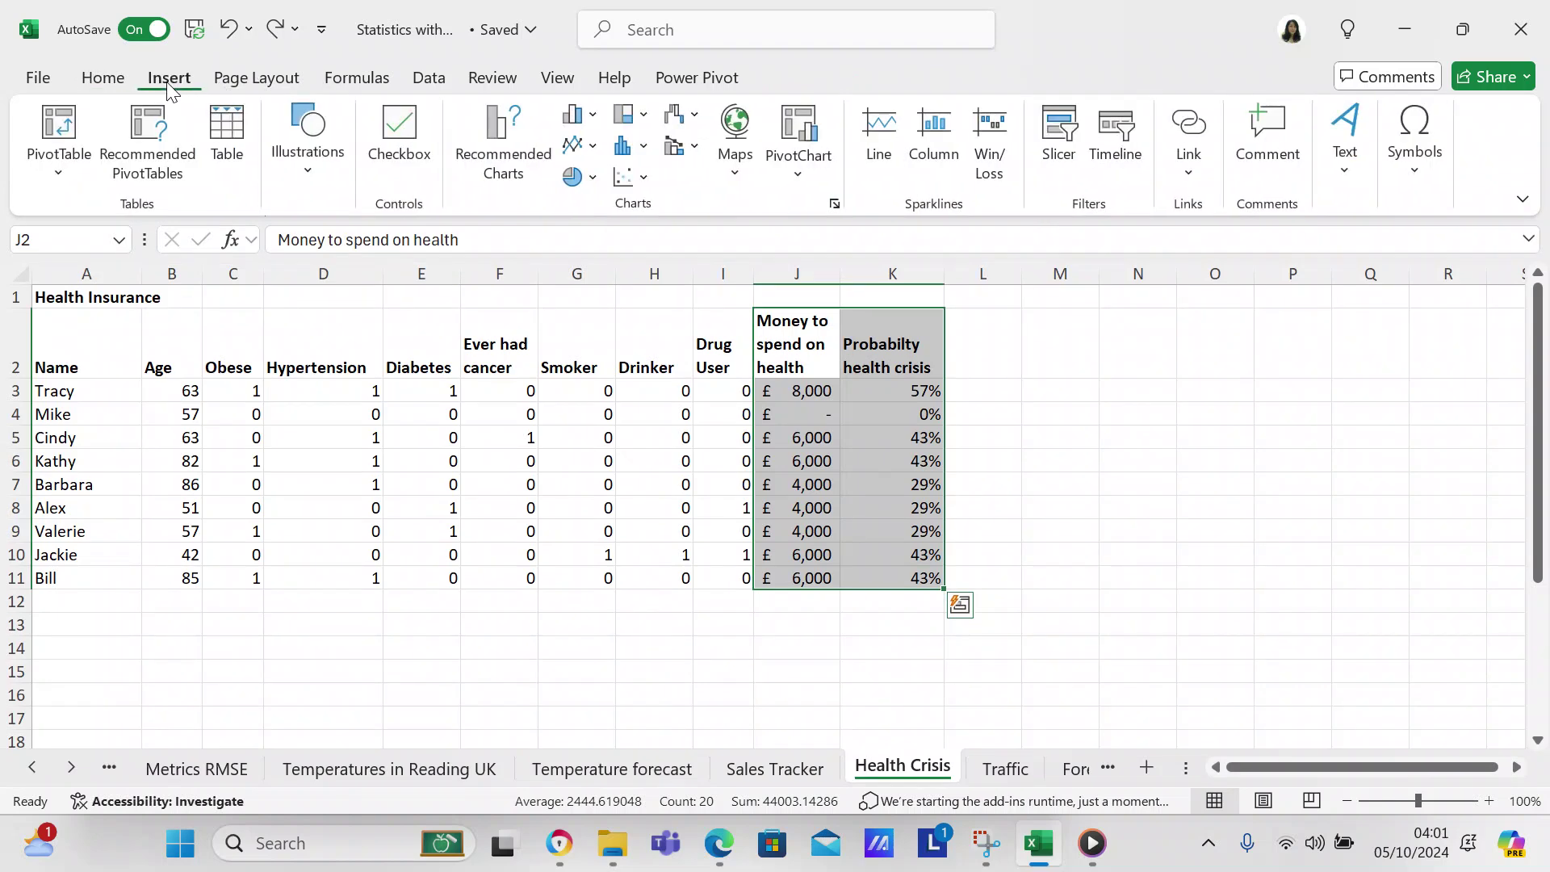
click(496, 164)
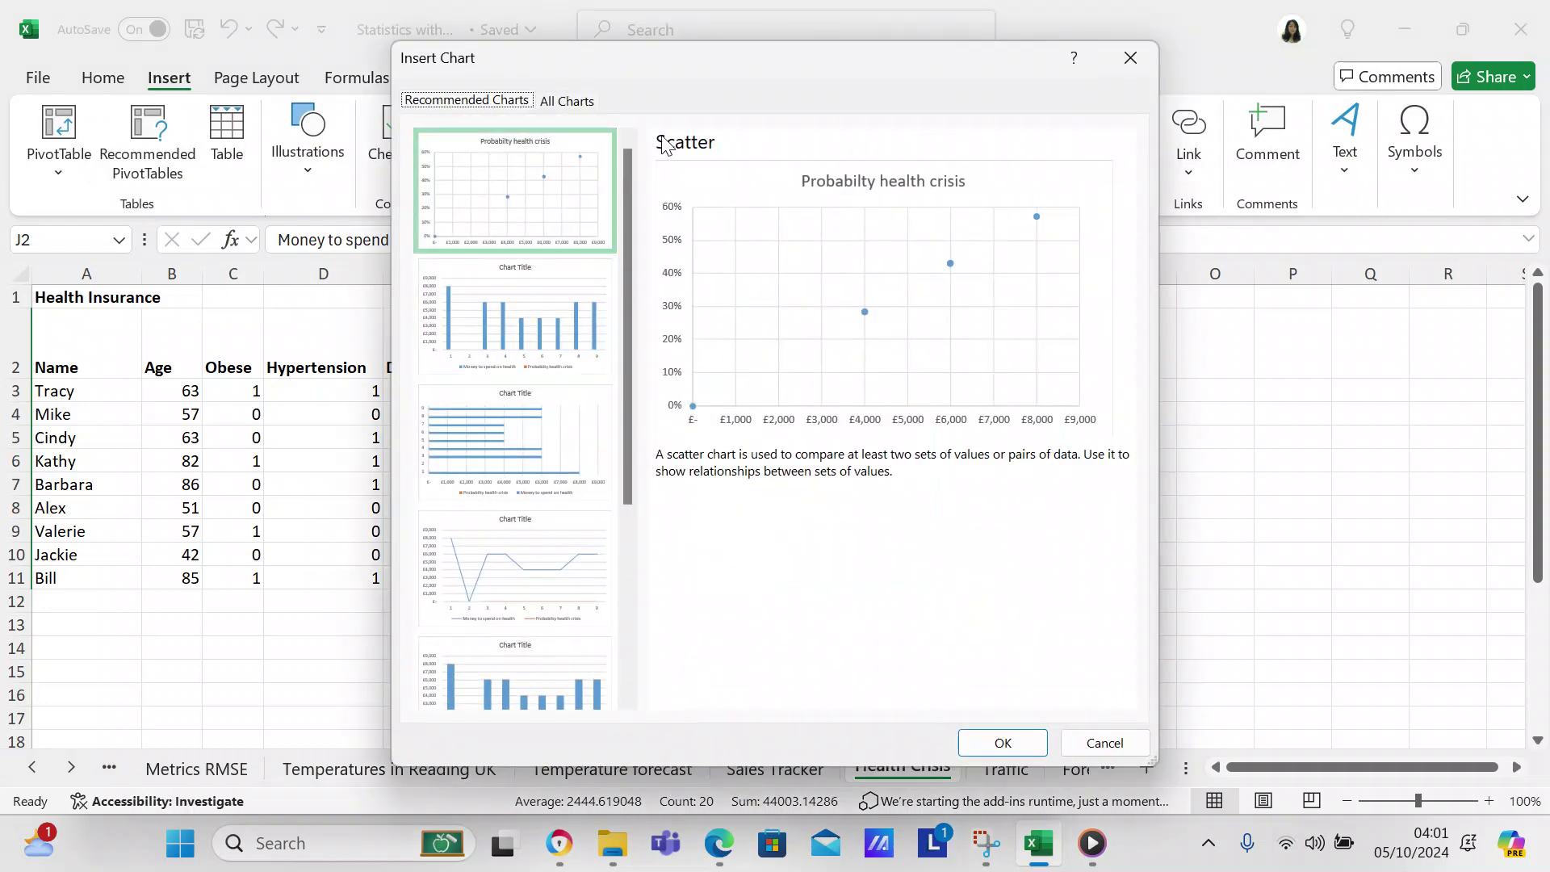
click(587, 106)
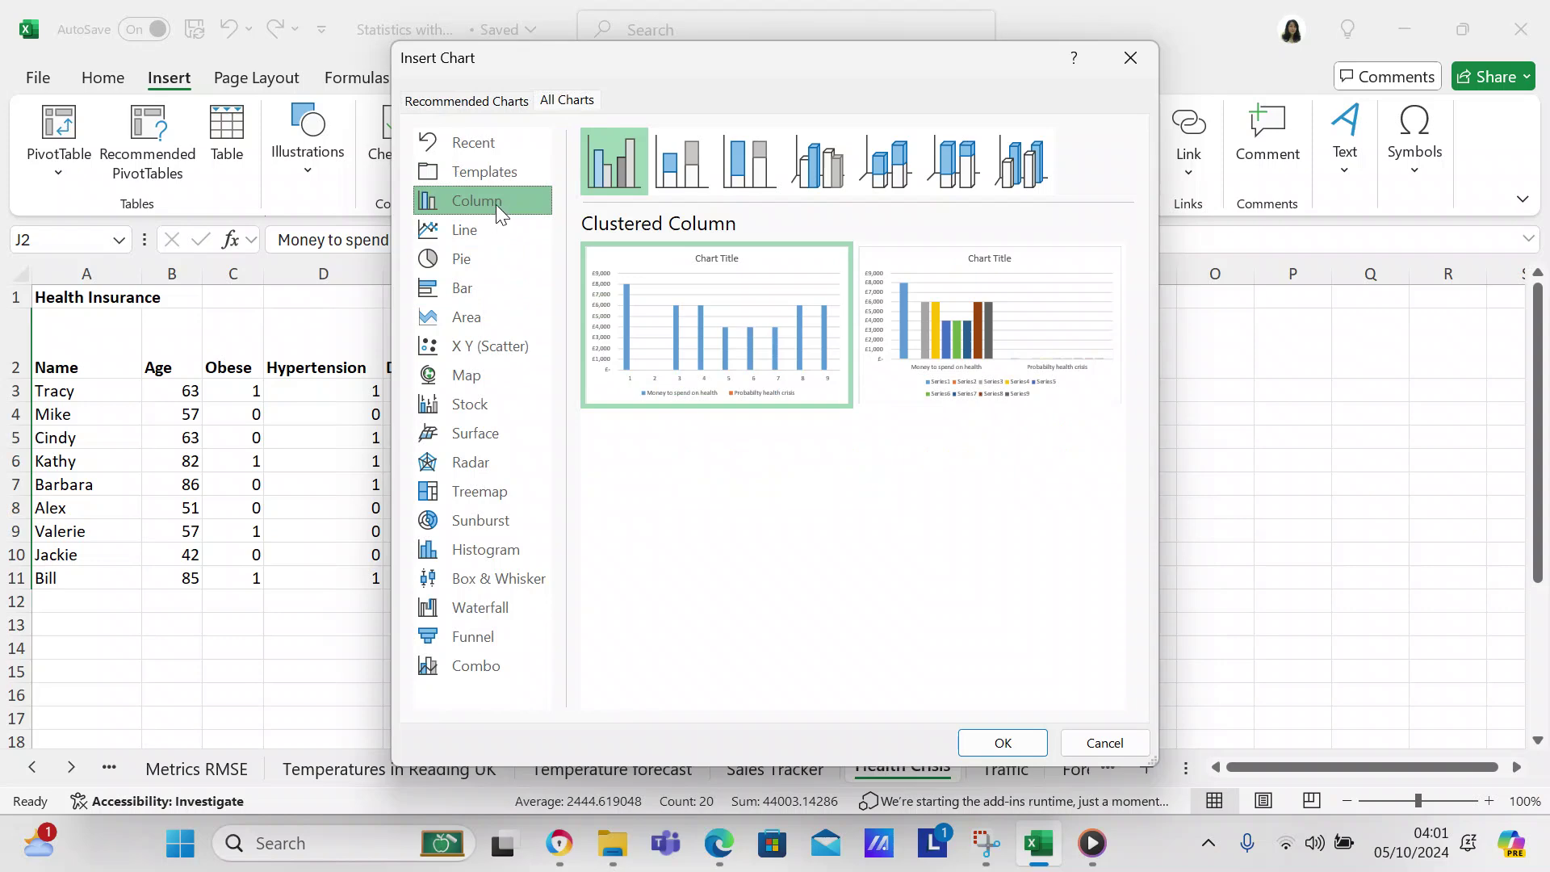
mouse_move(721, 323)
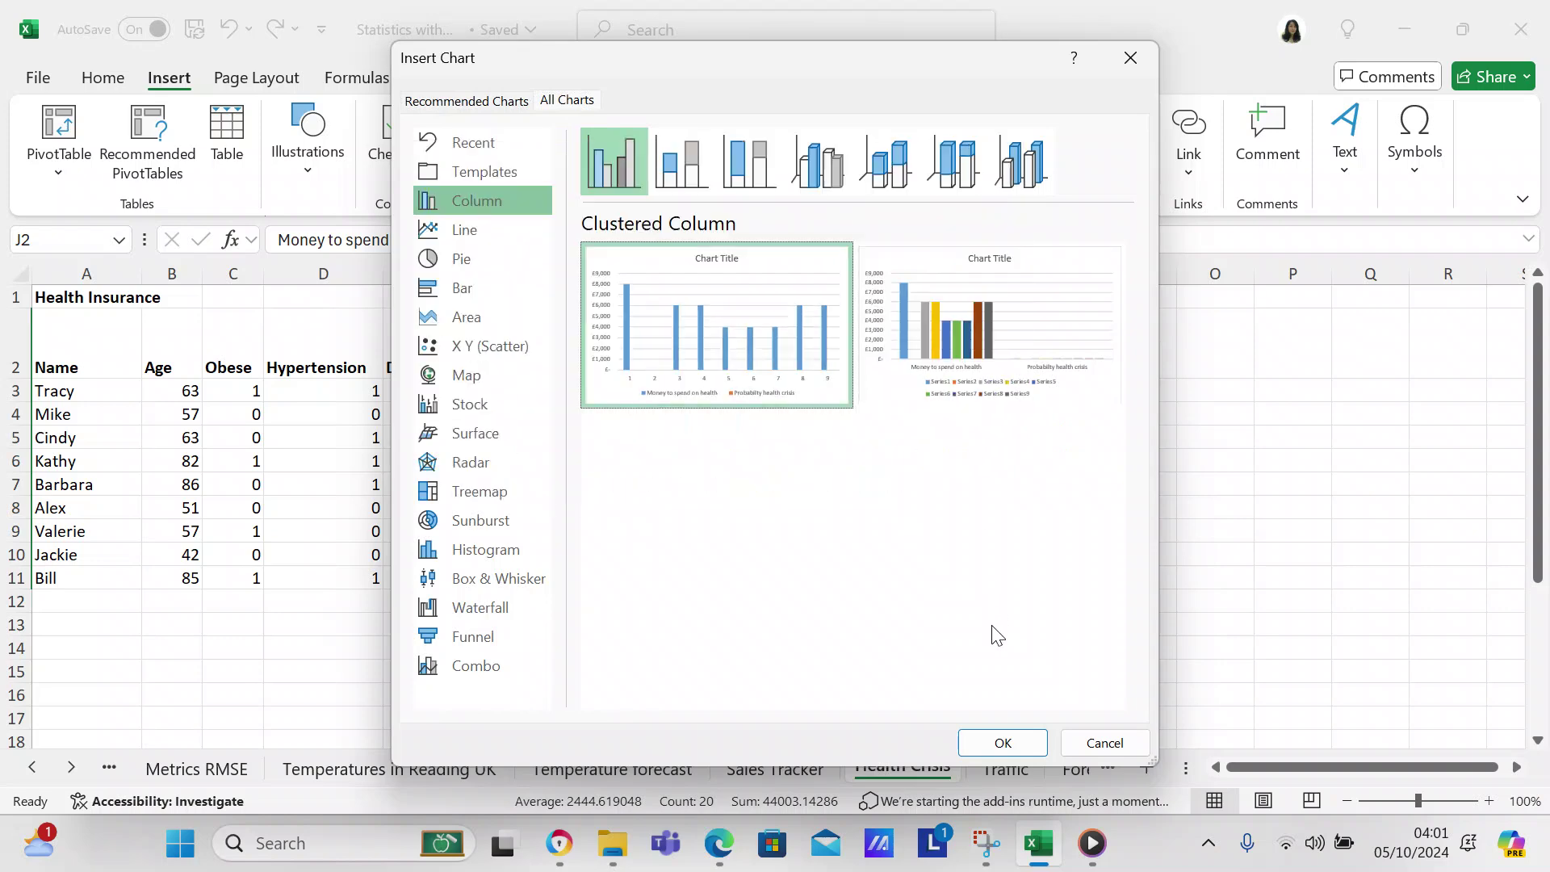
click(1001, 744)
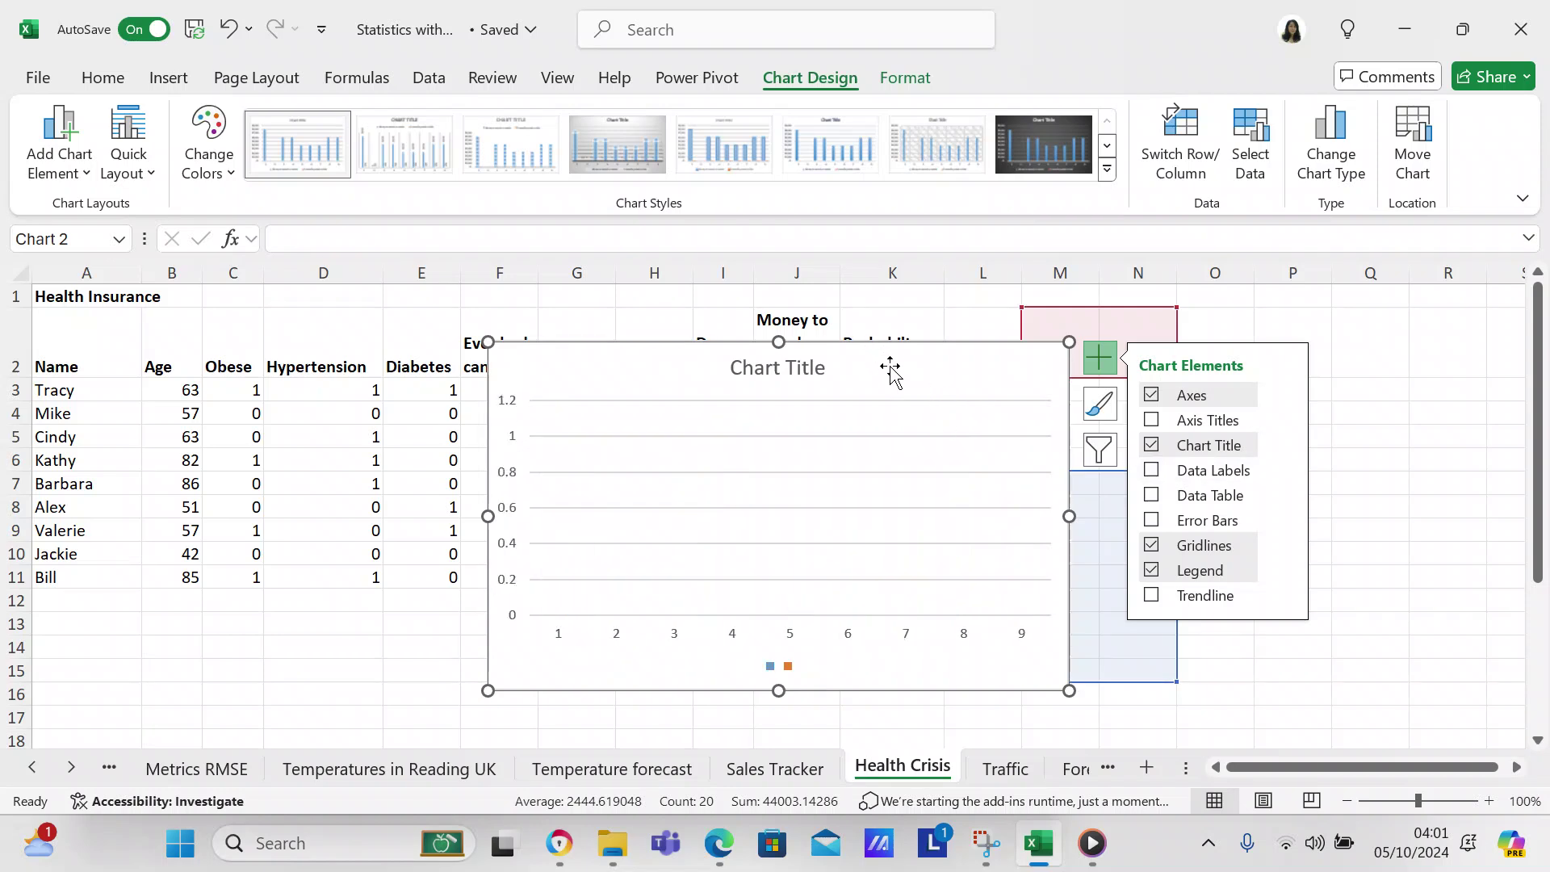
click(223, 29)
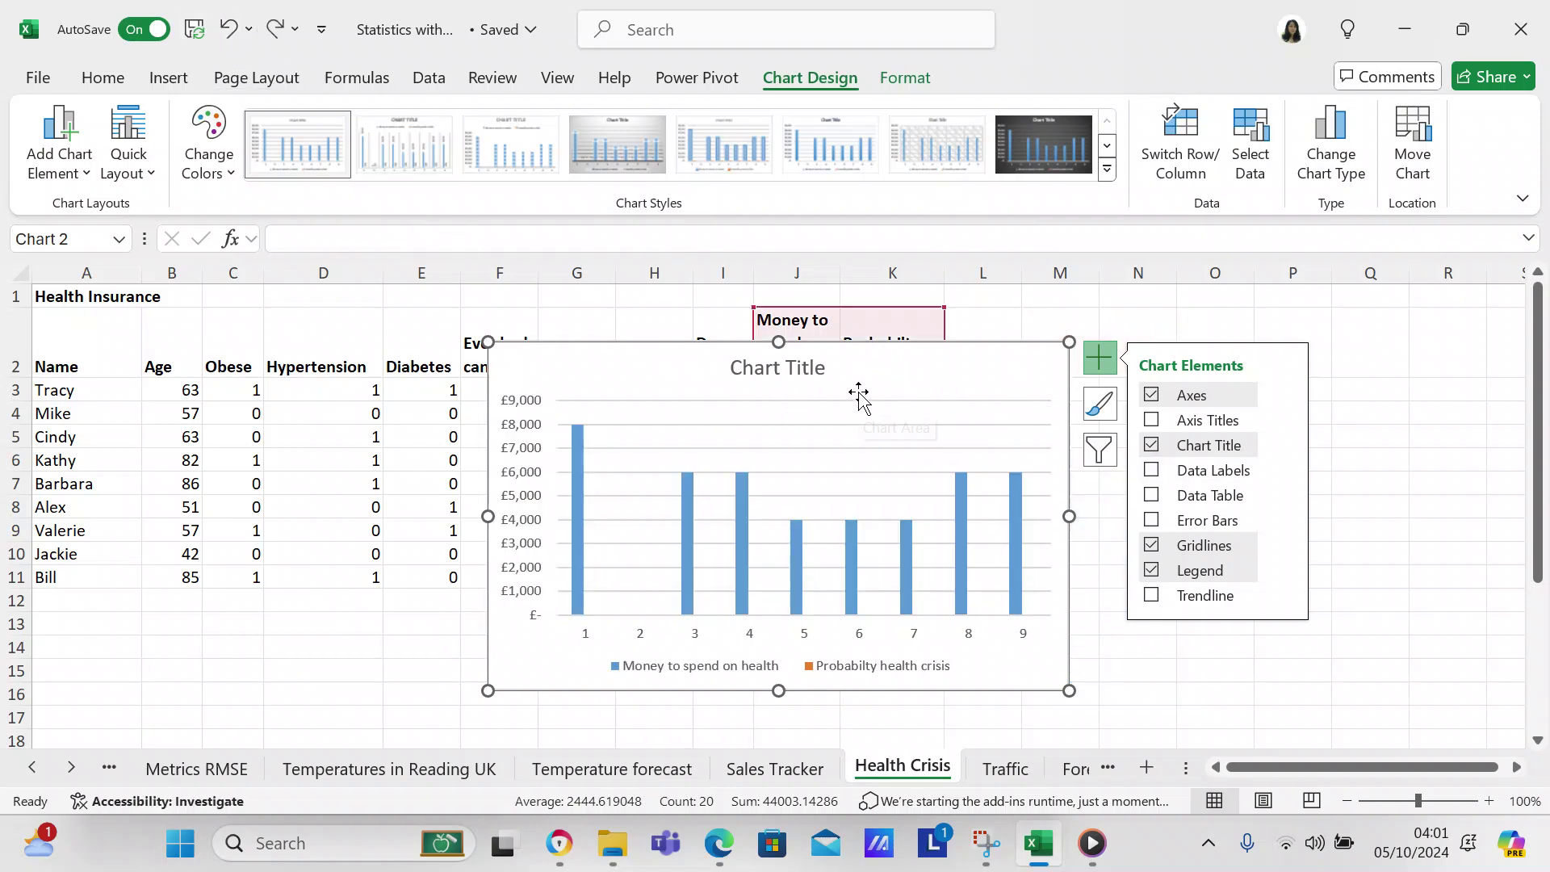